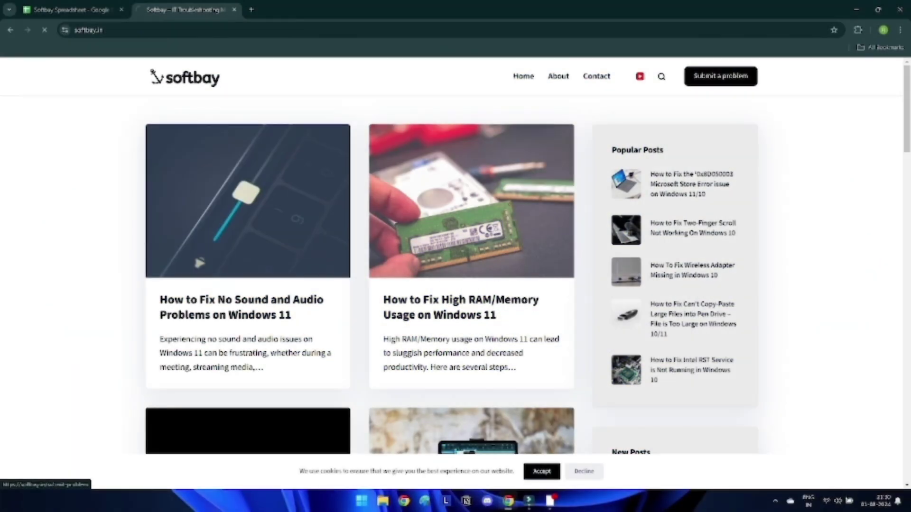
Step: Open softbay's 'Submit a problem' form, scroll through it, and type 'priblem here' in the comment box
click(721, 76)
scroll(720, 75, down, 2)
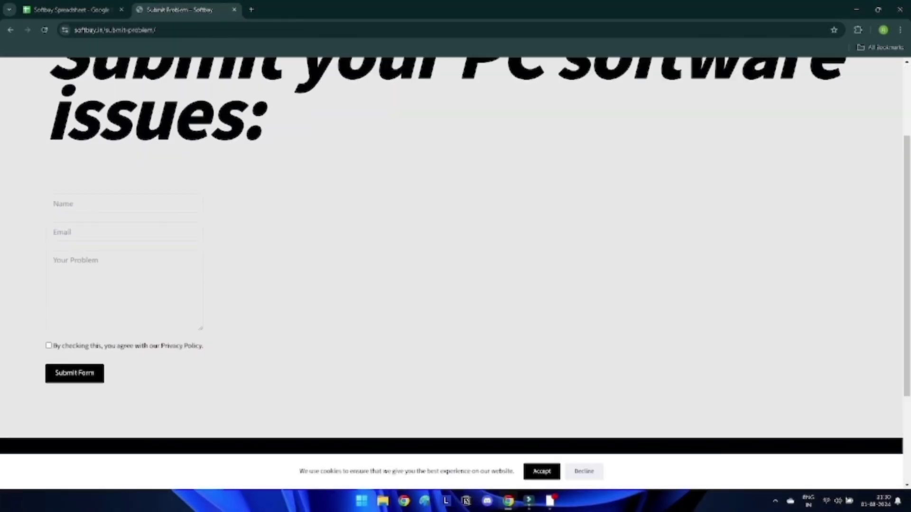
scroll(455, 256, up, 3)
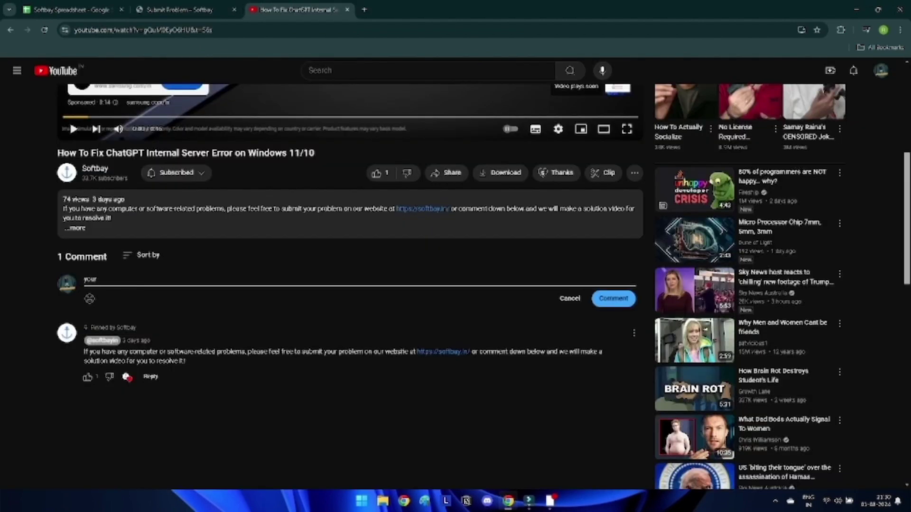
text(priblem here)
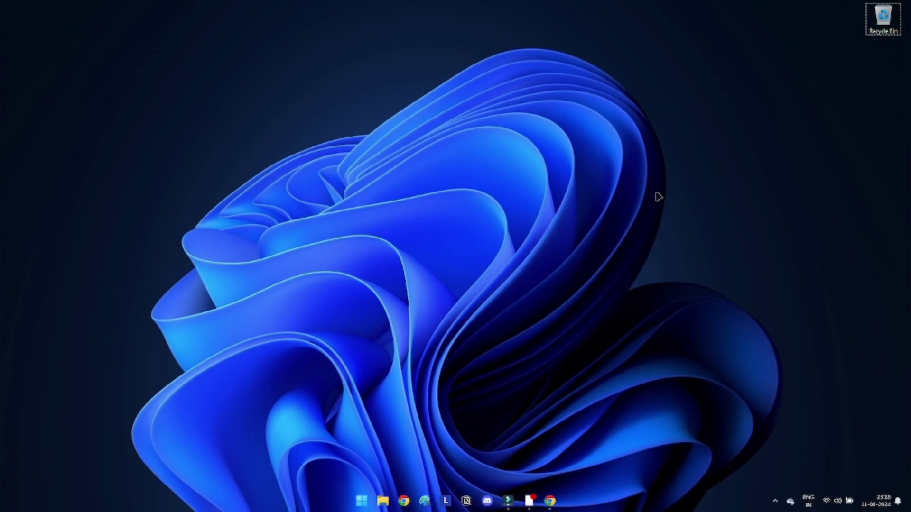
Step: Restart the PC from the Start menu's power options
key(super)
click(576, 467)
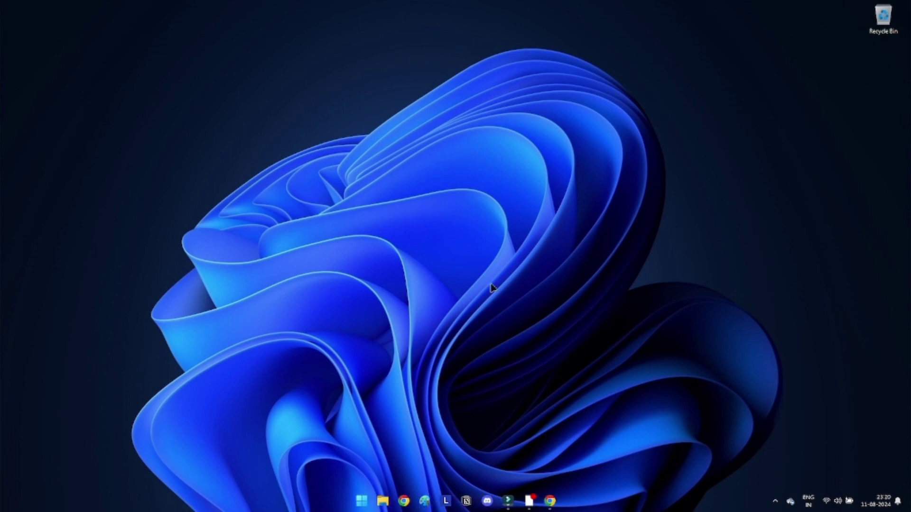
Step: Search for Command Prompt and launch it as administrator
key(super)
text(comm)
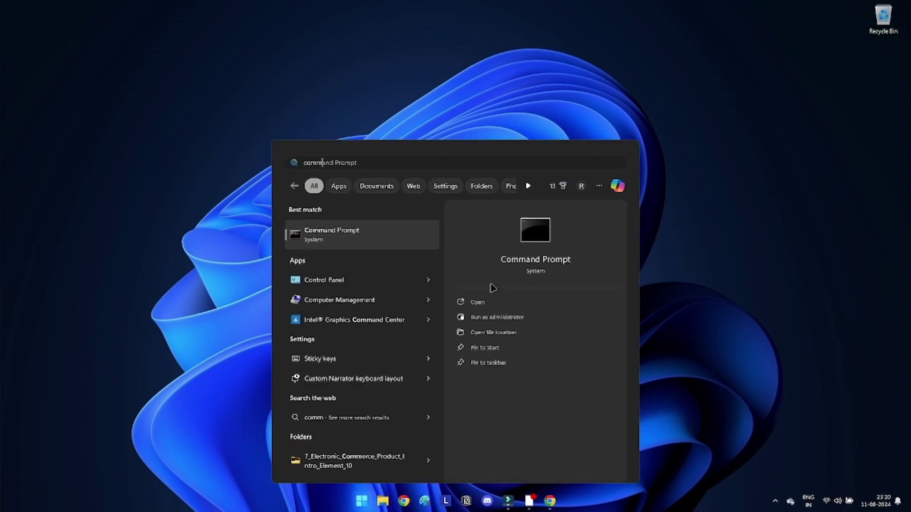
right_click(426, 246)
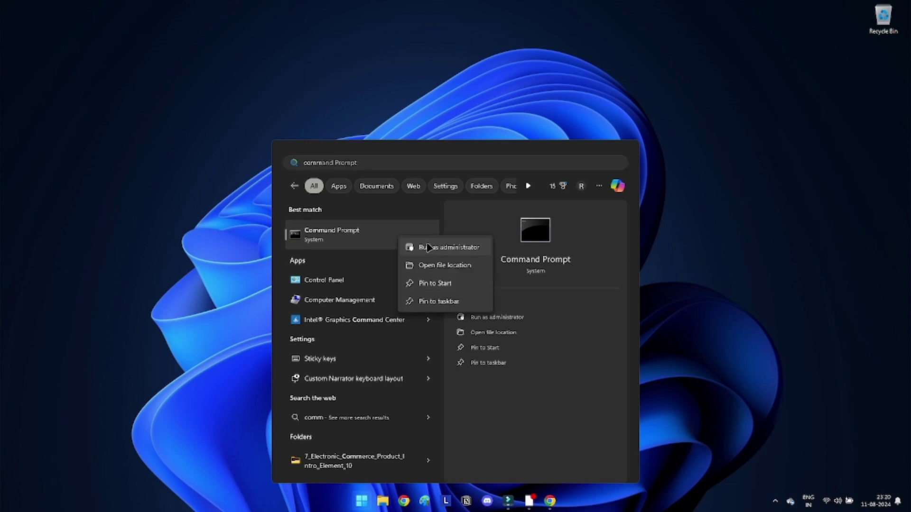
click(430, 250)
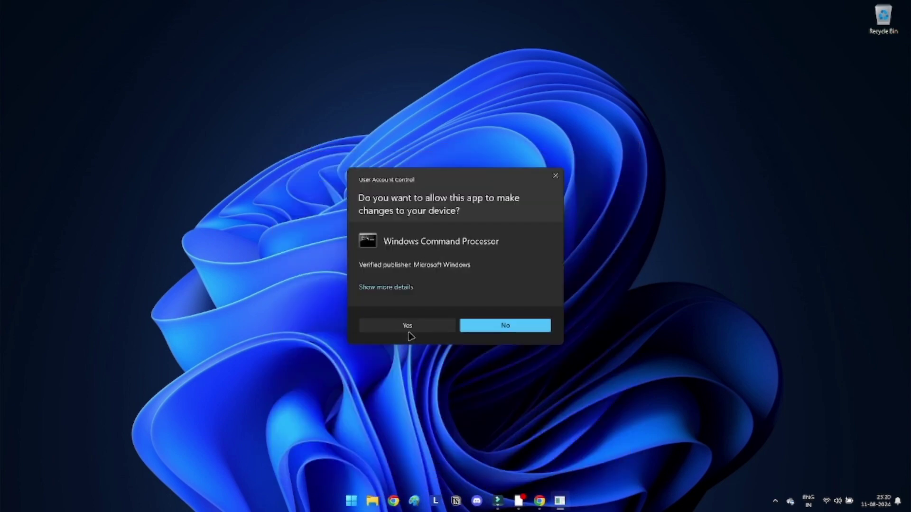
click(408, 327)
Step: Run the DISM /Online /Cleanup-Image CheckHealth, ScanHealth and RestoreHealth commands in turn
text(DISM /Online /Cleanup-Image /CheckHealth)
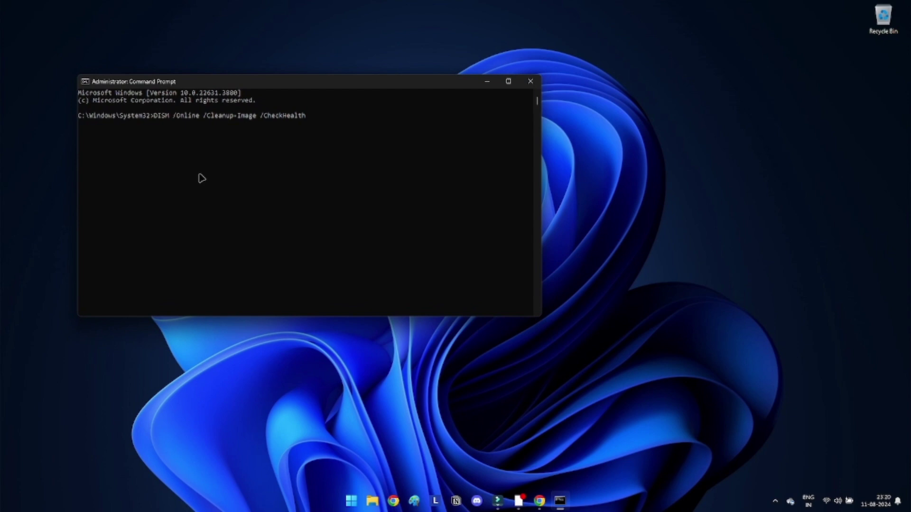
key(Return)
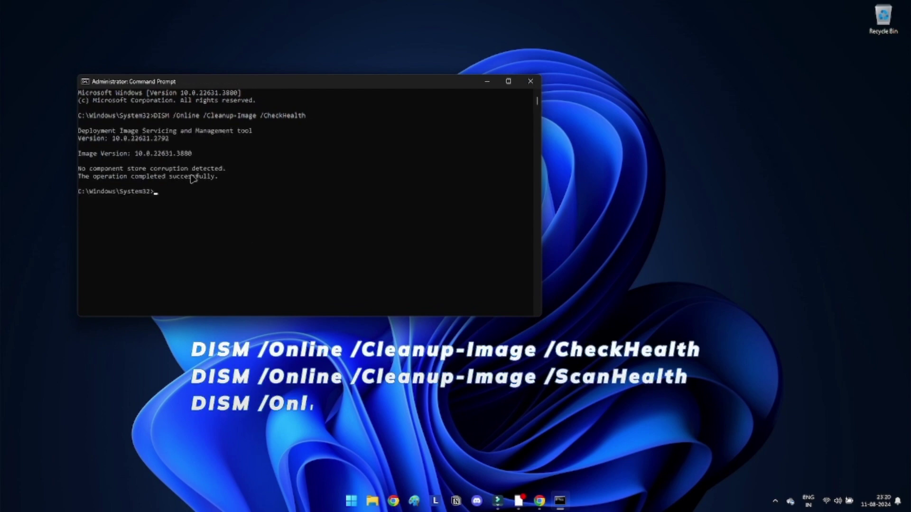
text(DISM /Online /Cleanup-Image /ScanHealth)
key(Return)
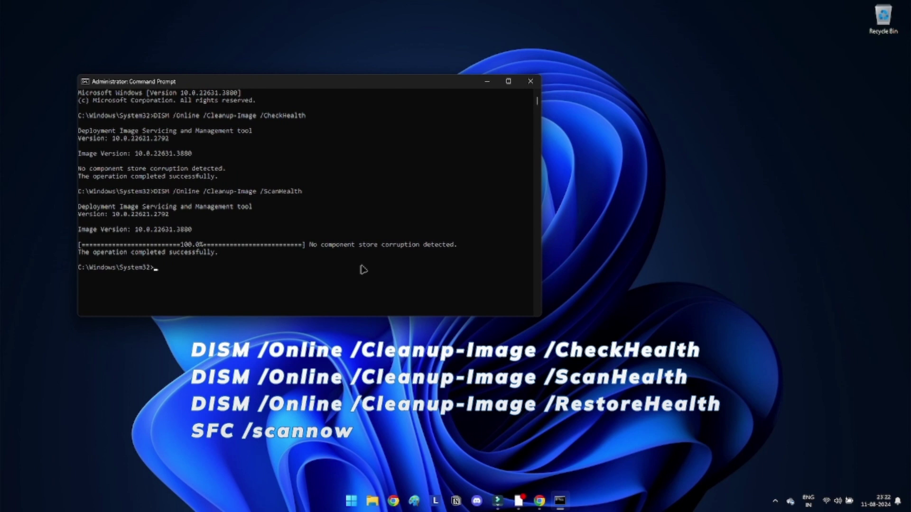
text(DISM /Online /Cleanup-Image /RestoreHealth)
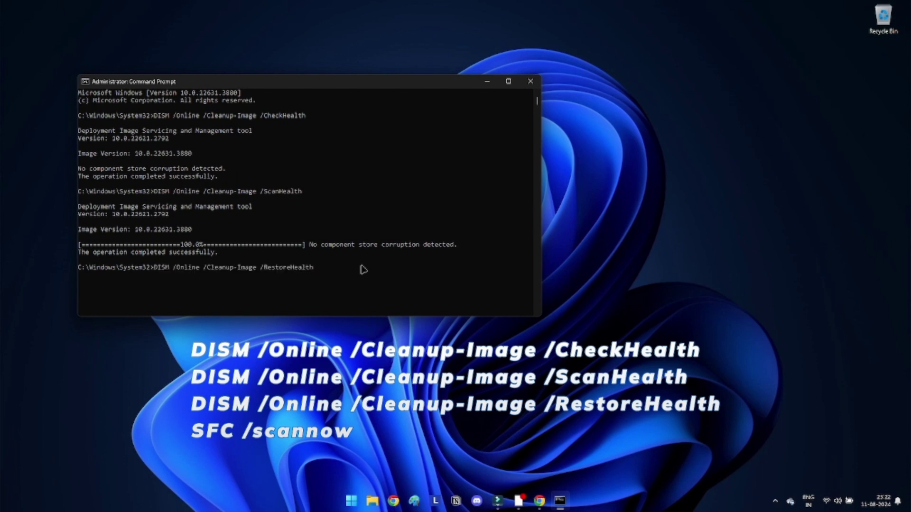
key(Return)
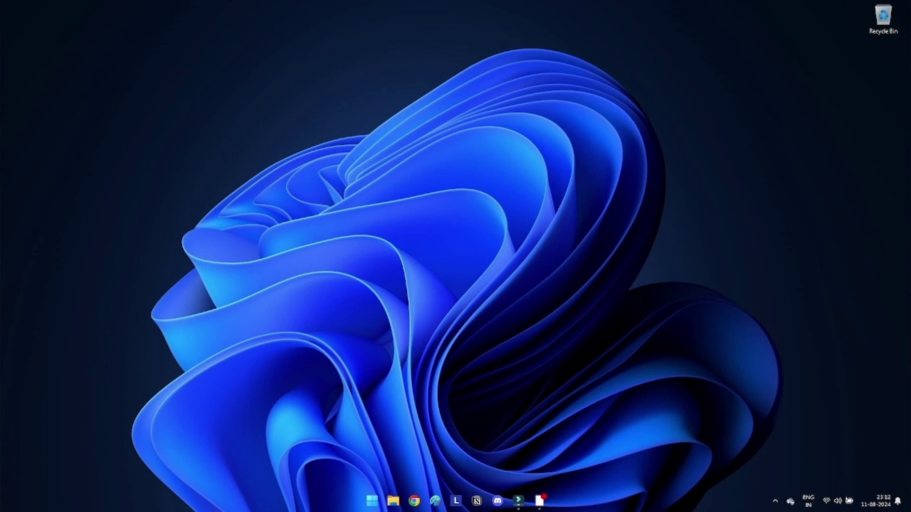
Step: Search for Command Prompt and launch it as administrator
key(super)
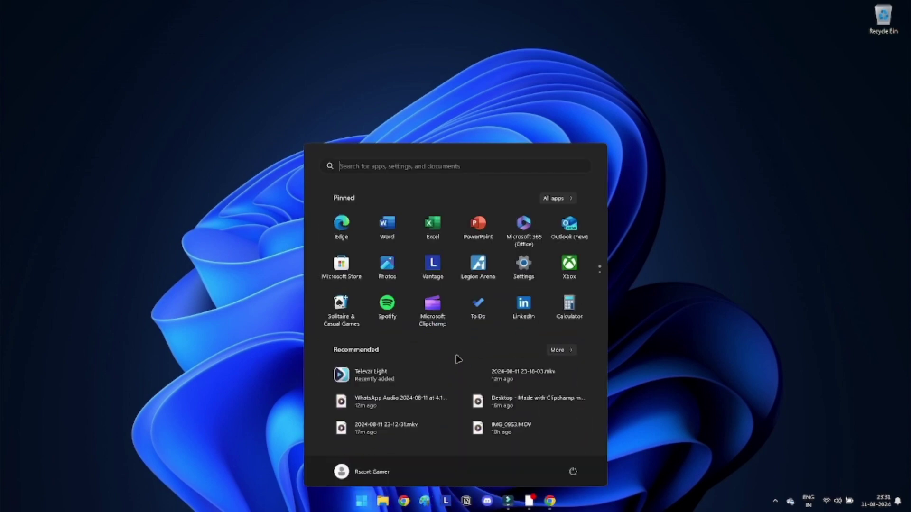
text(com)
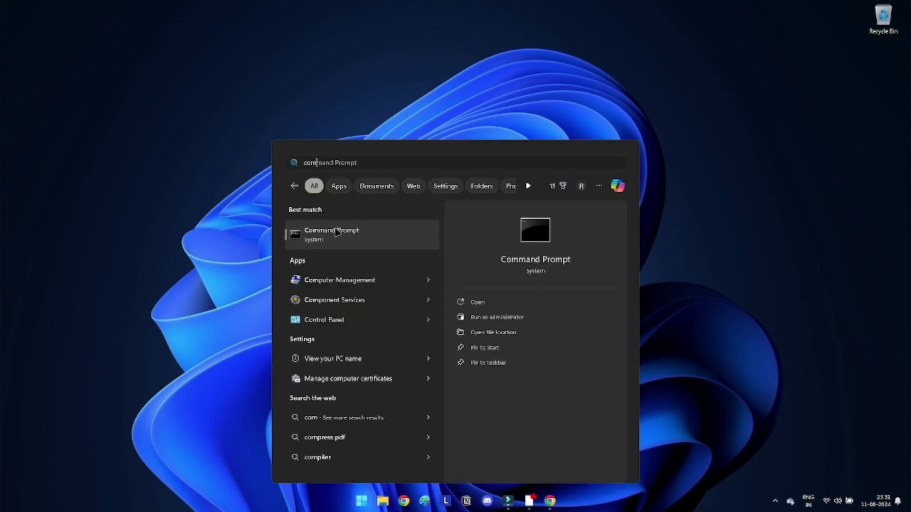
right_click(335, 229)
click(369, 246)
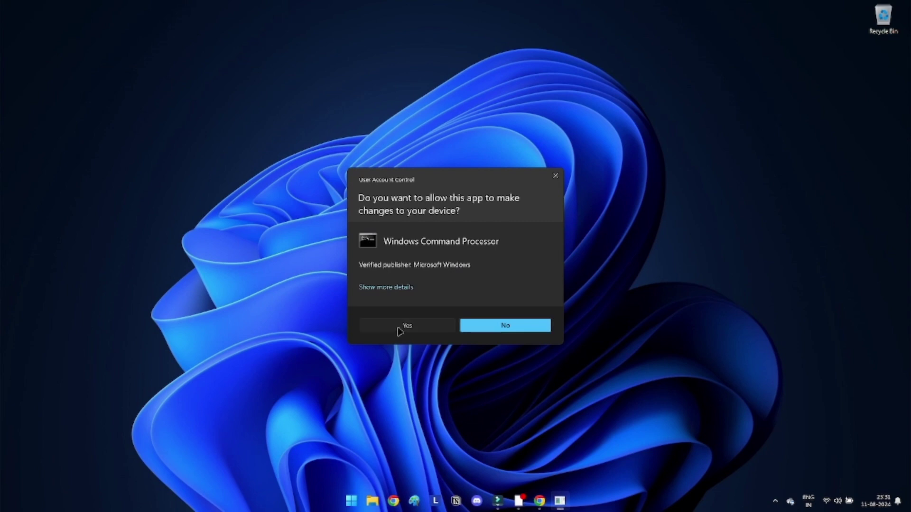
click(401, 327)
Step: Run chkdsk /f C: and answer Y to schedule the check for the next restart
text(chkdsk /f C:)
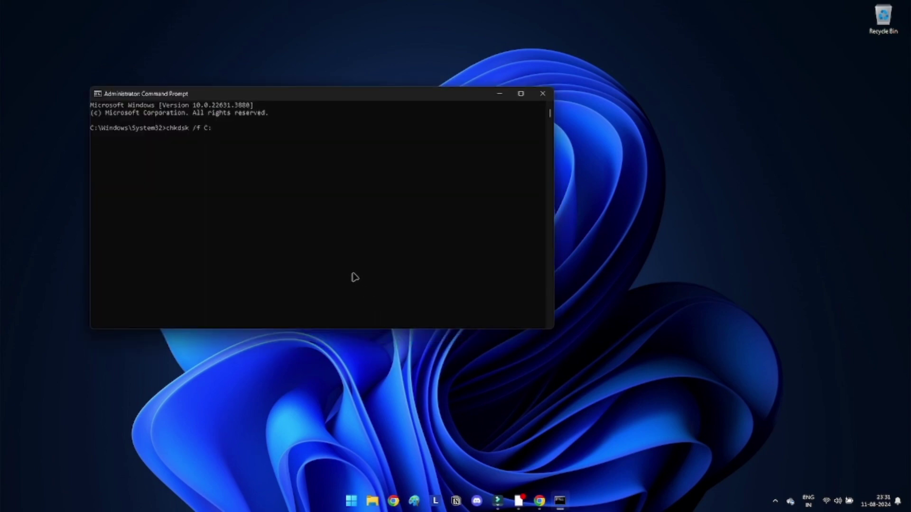
key(Return)
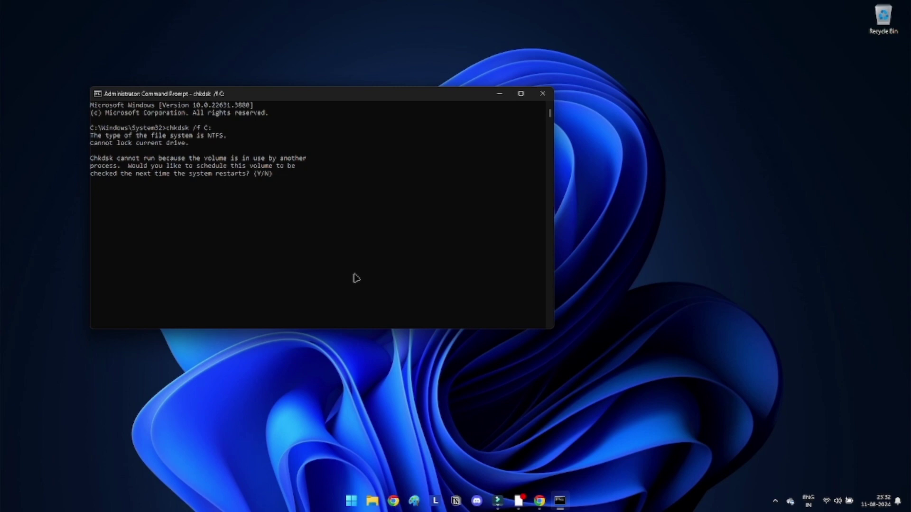
text(y)
key(Return)
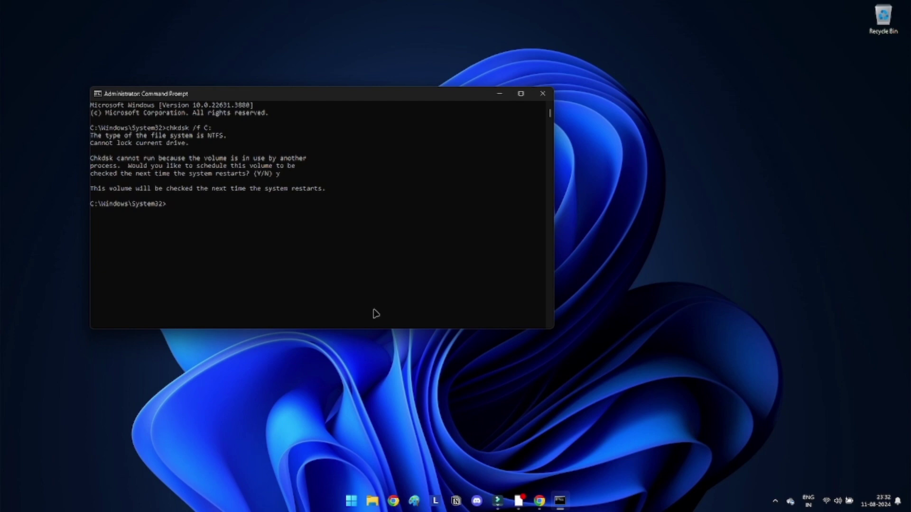
Step: Restart the computer from the Start menu's power options
click(352, 500)
click(569, 467)
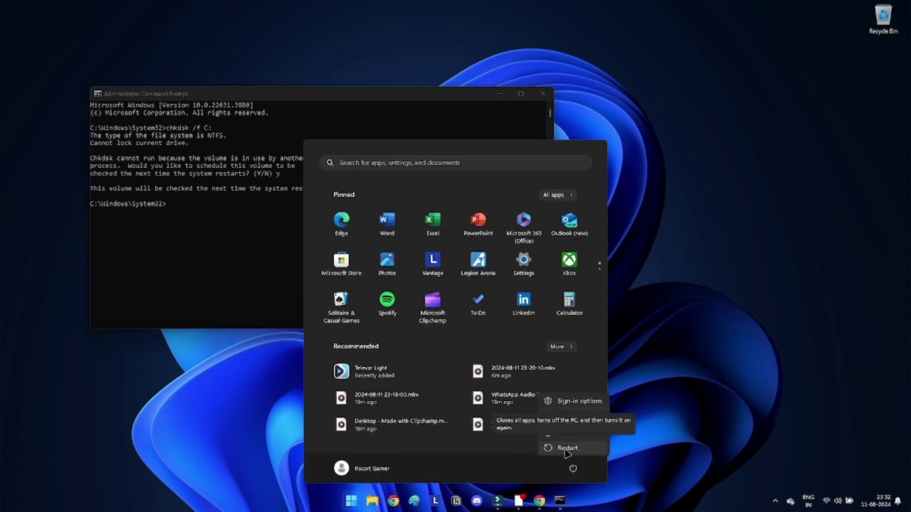
click(566, 448)
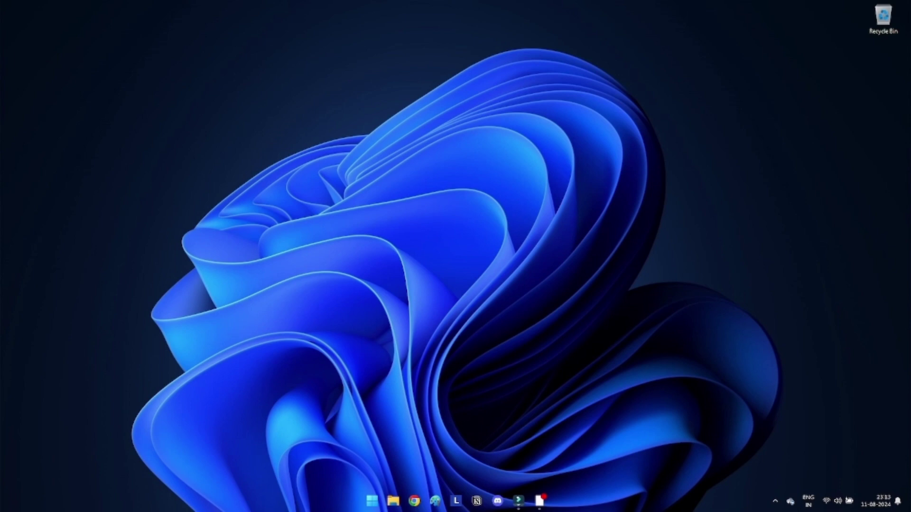
right_click(692, 498)
click(692, 475)
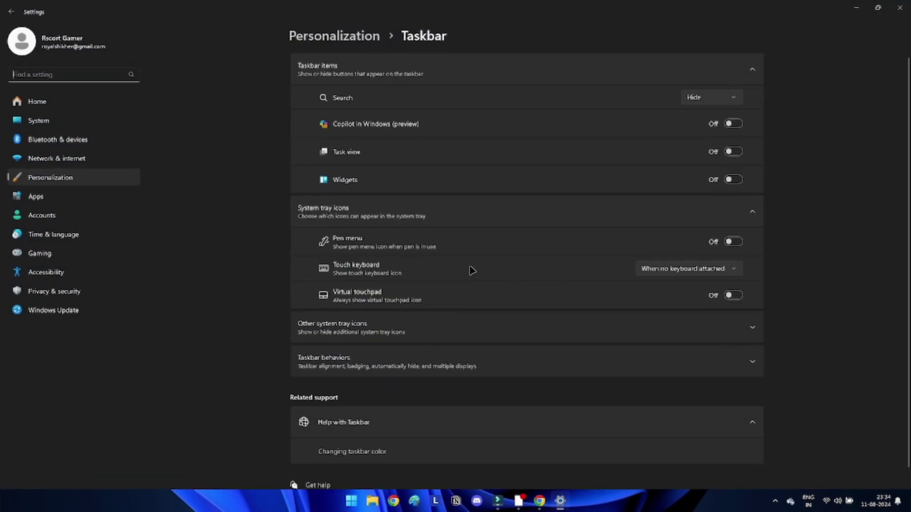
click(582, 362)
scroll(582, 375, down, 5)
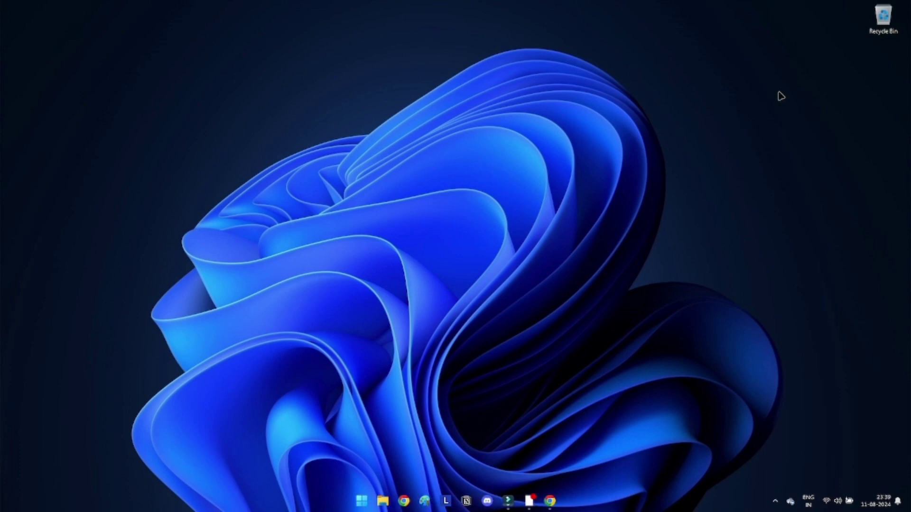
Step: Run msconfig, hide Microsoft services, disable then re-enable all, and open Task Manager's startup apps
key(super+r)
text(msconfig)
key(Return)
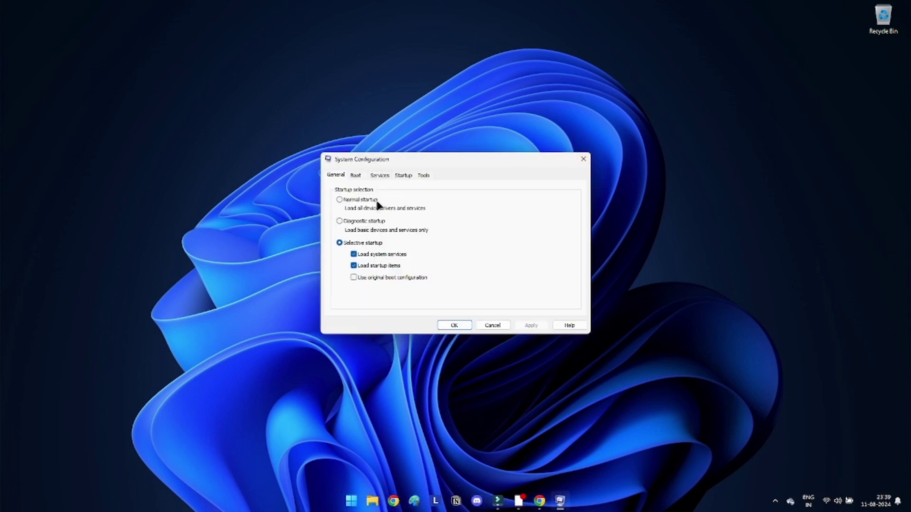
click(380, 177)
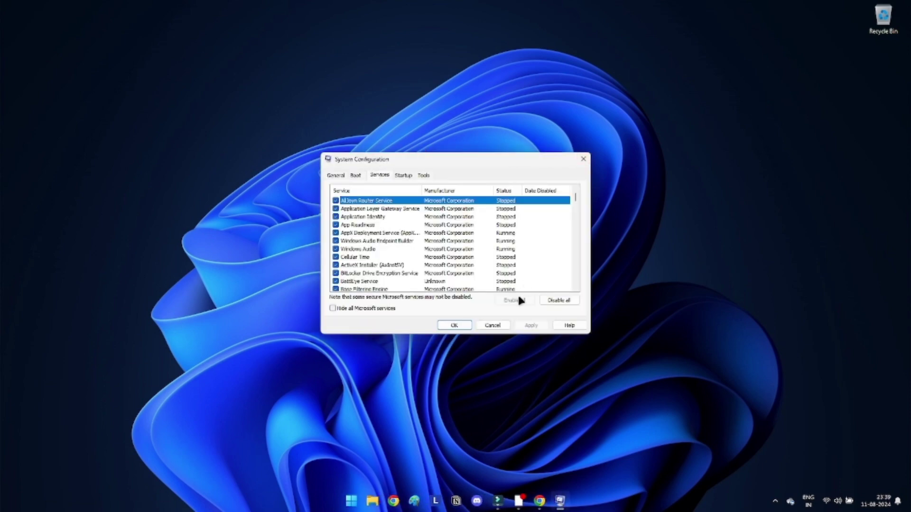
click(361, 310)
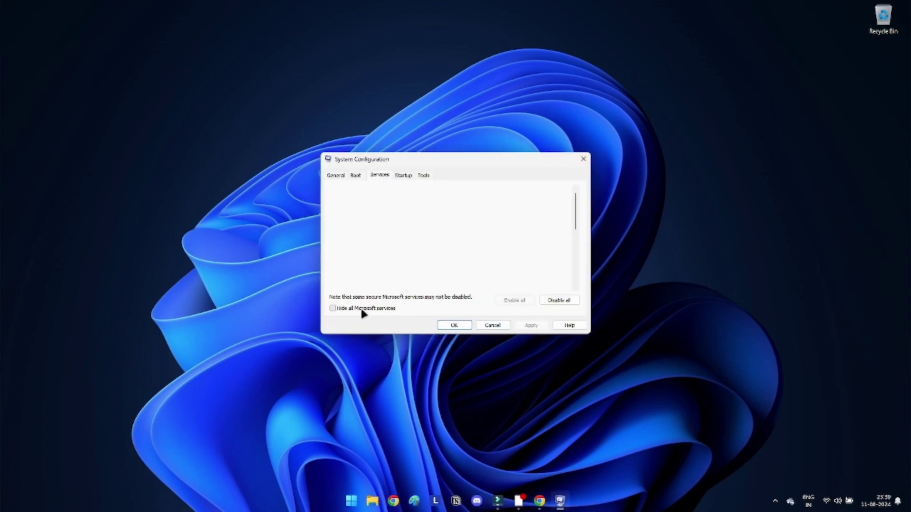
click(560, 301)
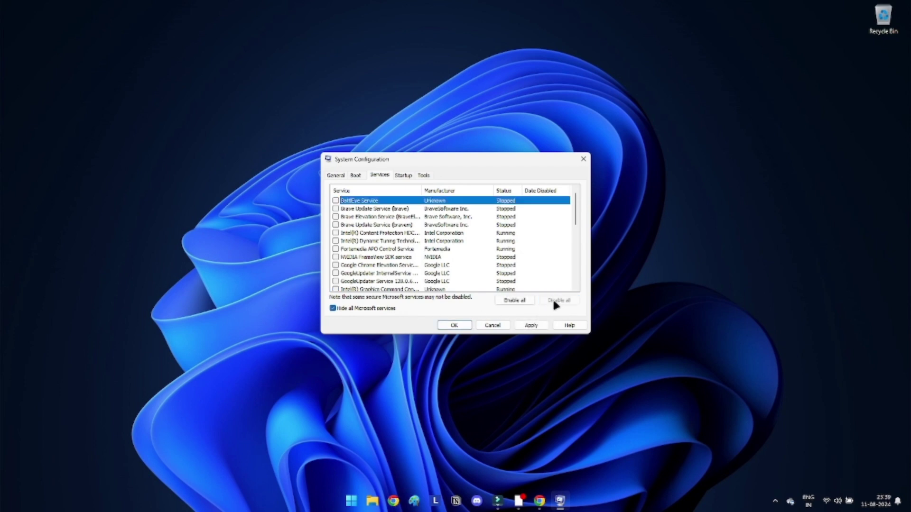
click(527, 298)
click(405, 179)
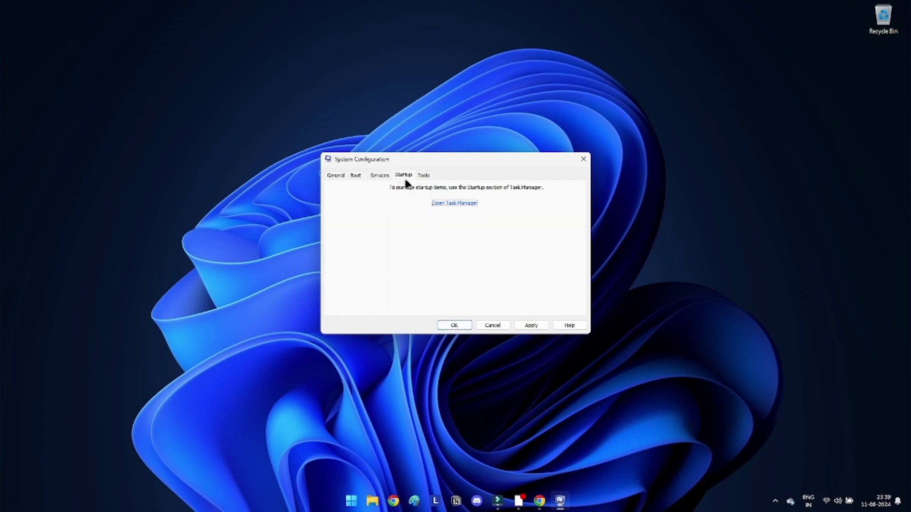
click(449, 204)
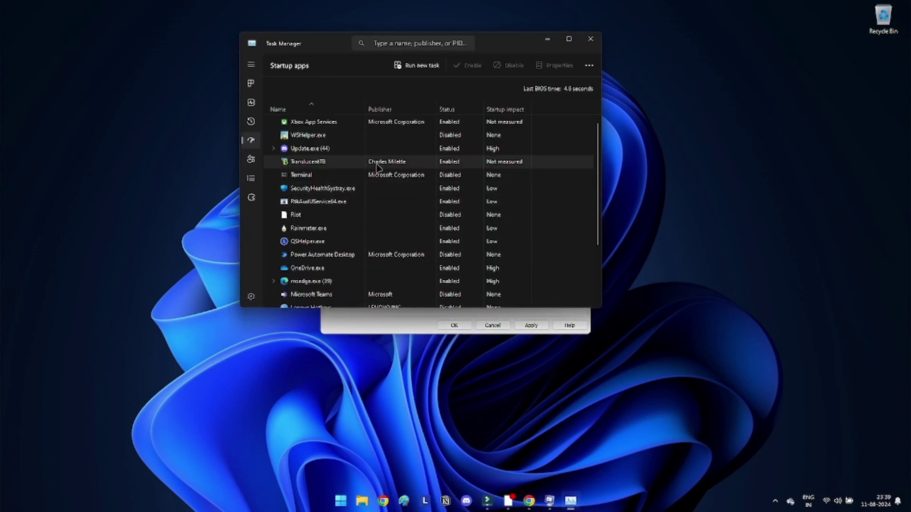
Step: Disable Xbox App Services and Update.exe at startup, close Task Manager, and confirm System Configuration with OK
right_click(338, 123)
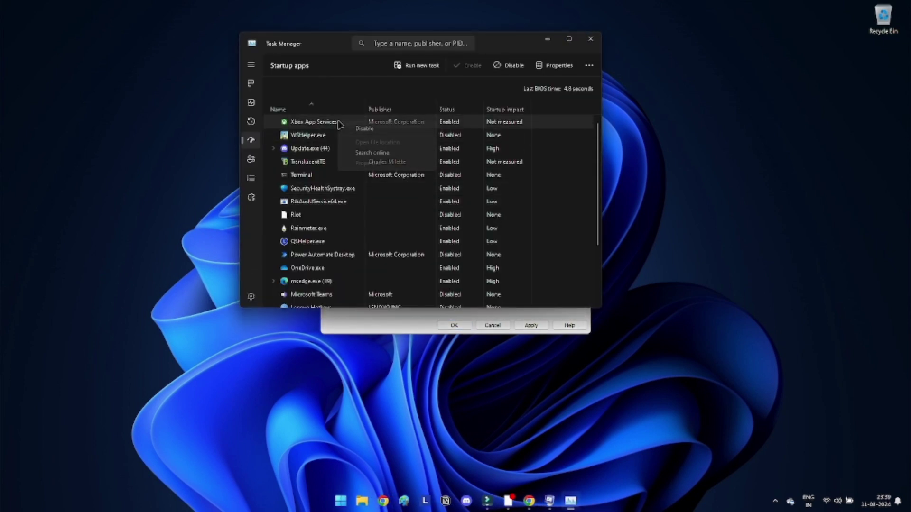
click(363, 129)
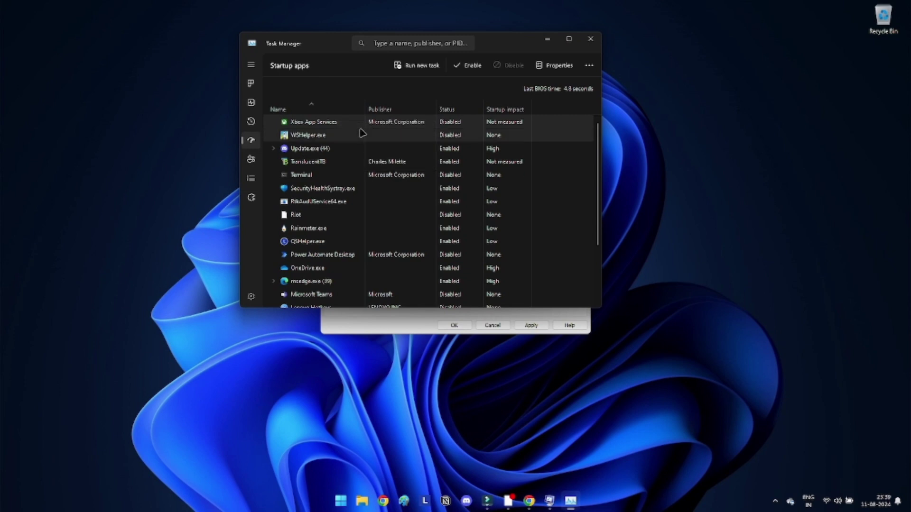
right_click(337, 139)
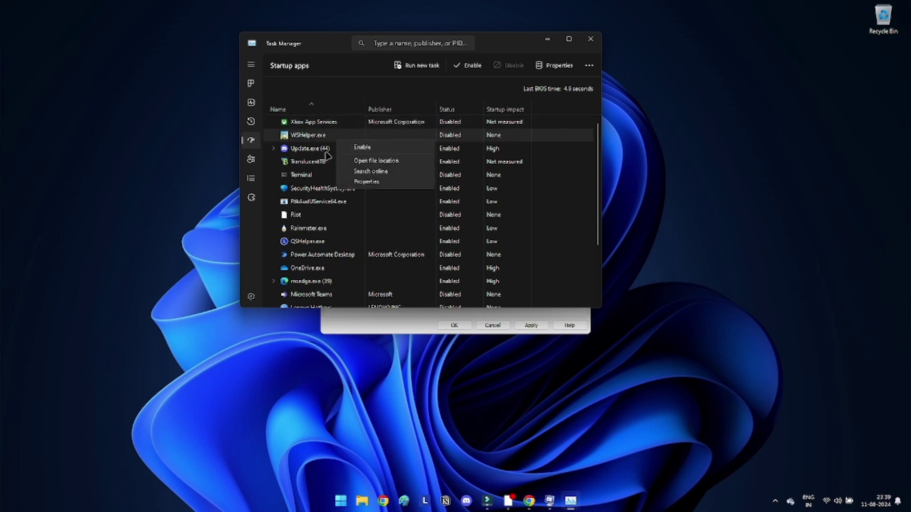
right_click(325, 152)
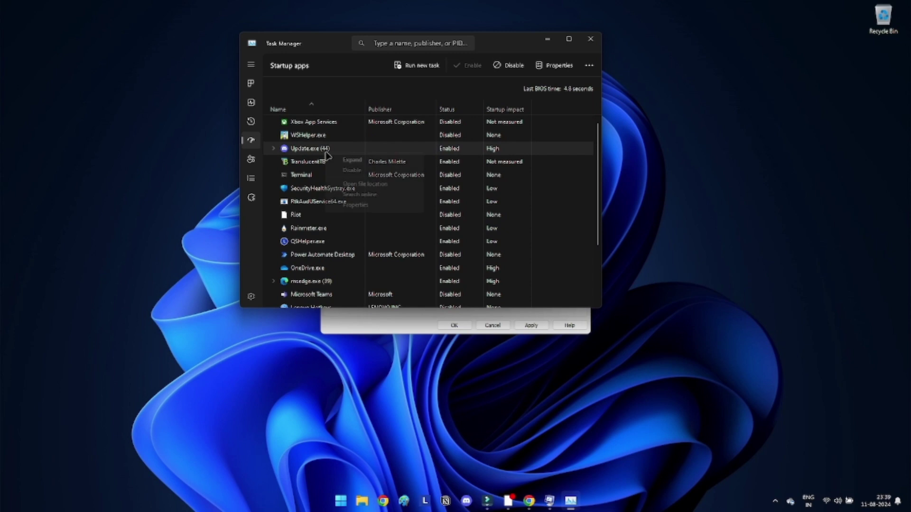
click(359, 170)
click(590, 39)
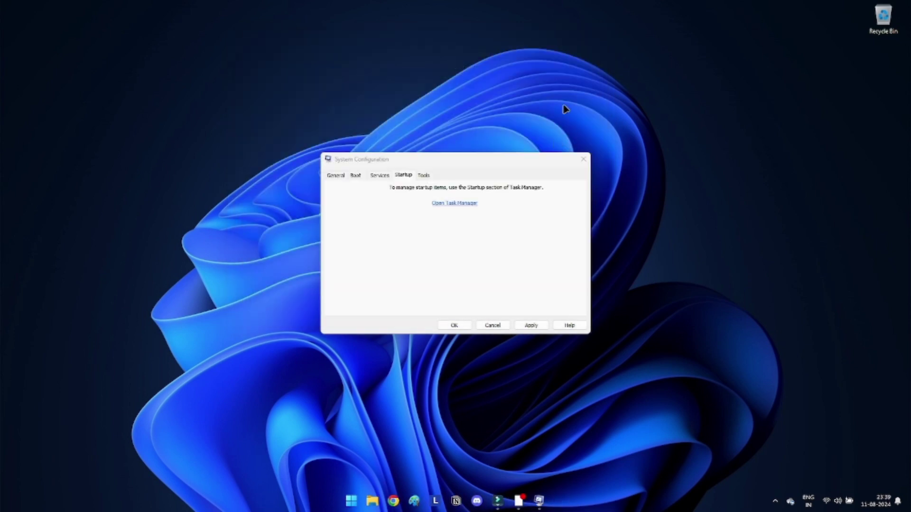
click(458, 326)
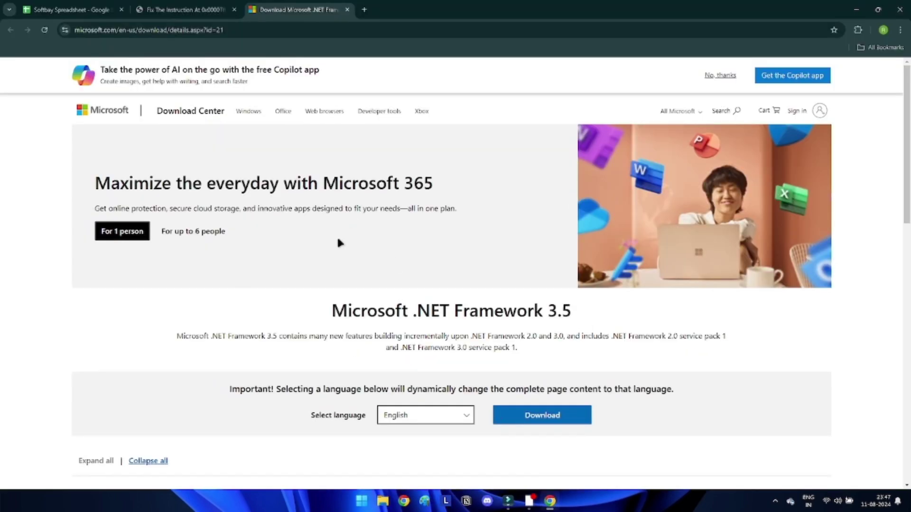
Step: Download dotNetFx35setup.exe from the .NET Framework 3.5 page and run the installer
scroll(351, 267, down, 1)
scroll(350, 267, down, 2)
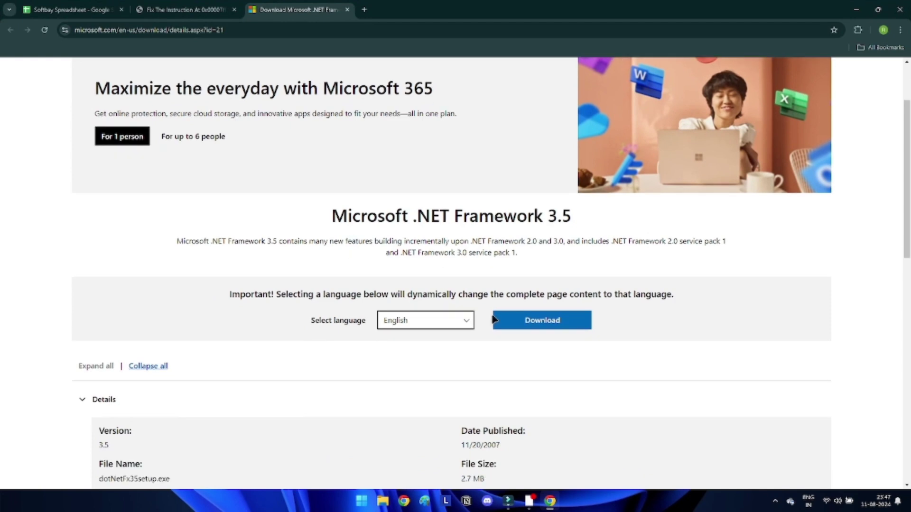
click(549, 274)
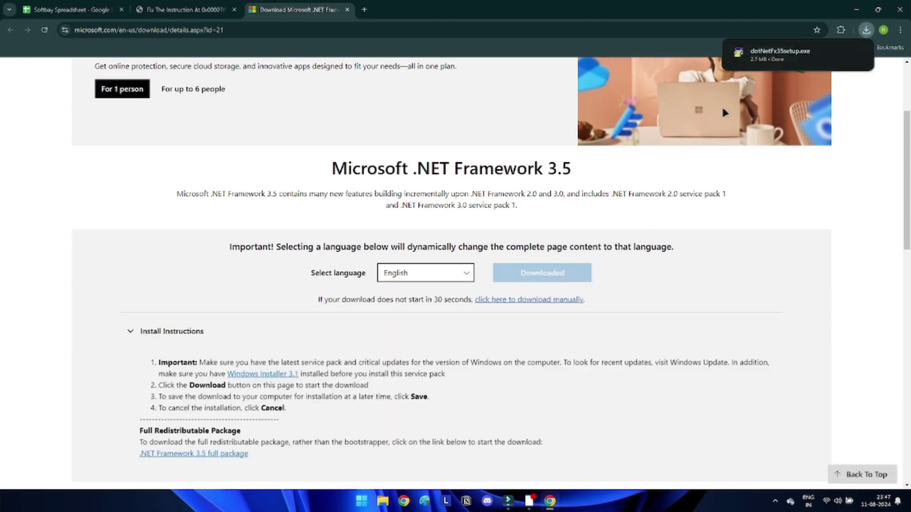
click(767, 58)
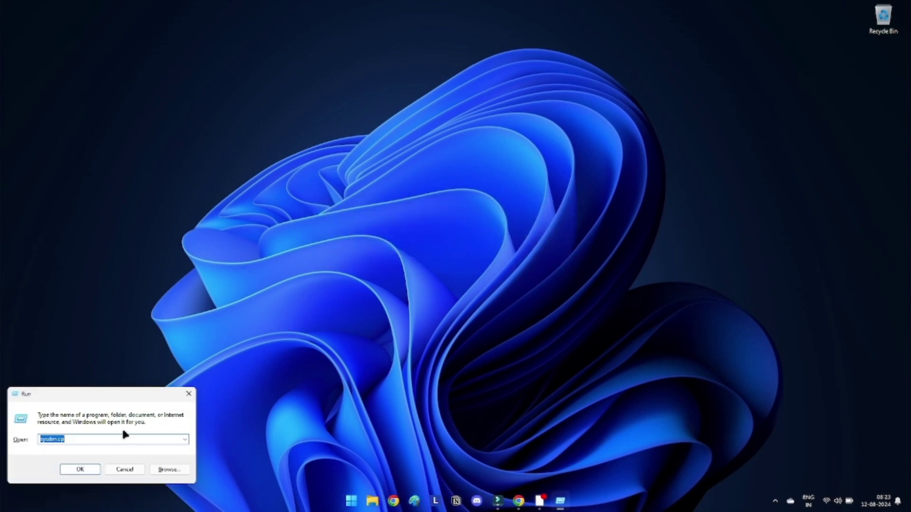
Step: Open System Properties with sysdm.cpl and reach the Performance Options Advanced tab
text(sysdm.cpl)
key(Return)
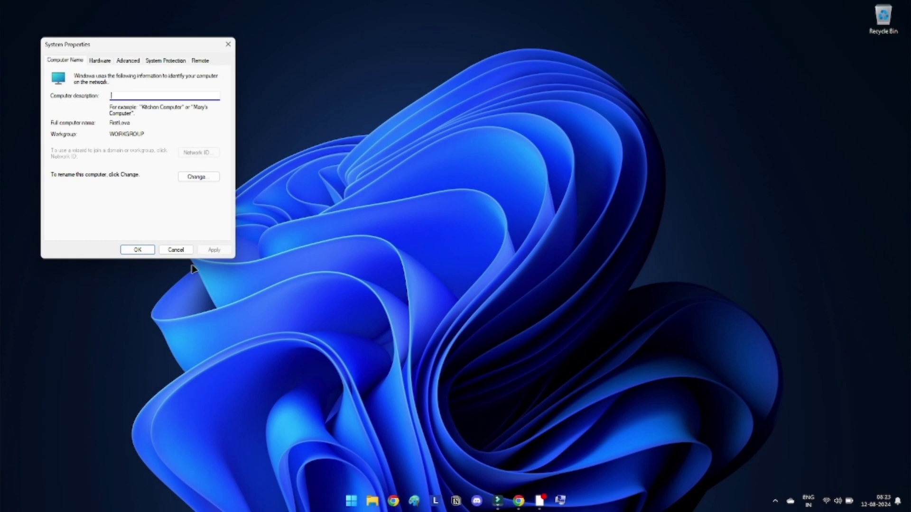
drag(126, 39, 395, 88)
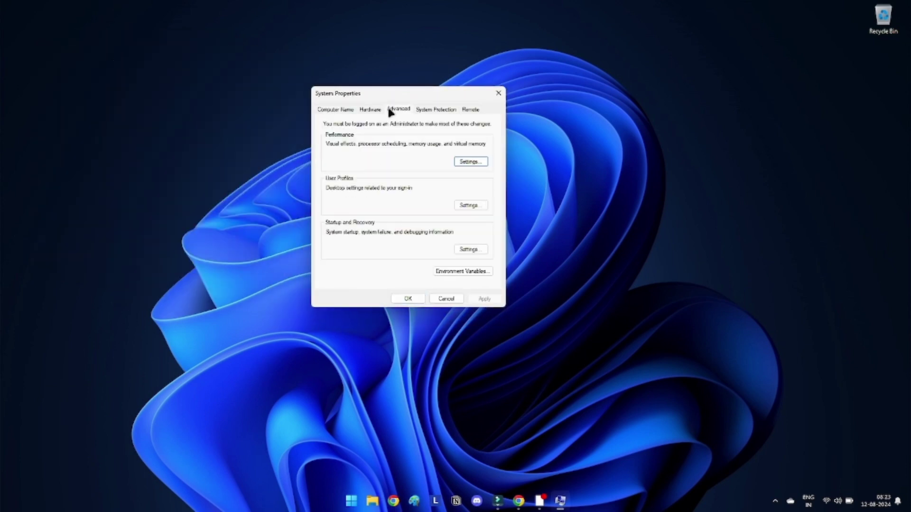
click(466, 163)
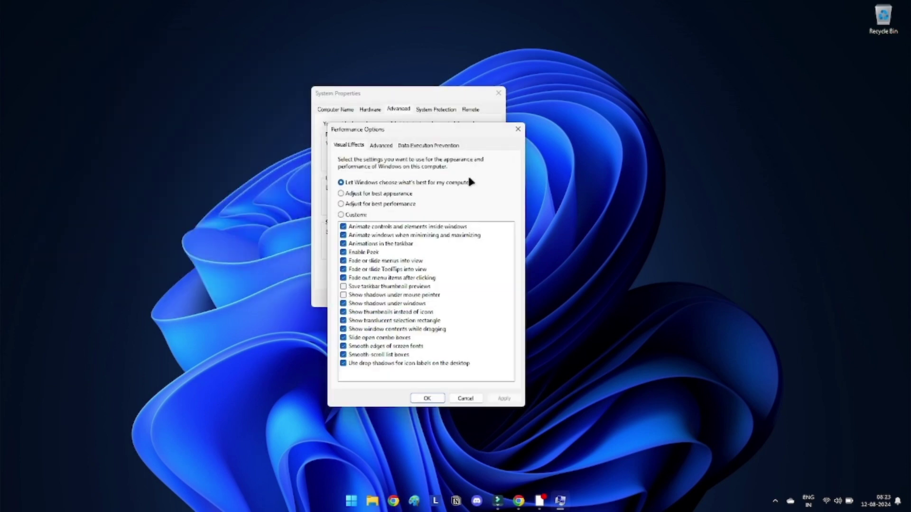
click(388, 148)
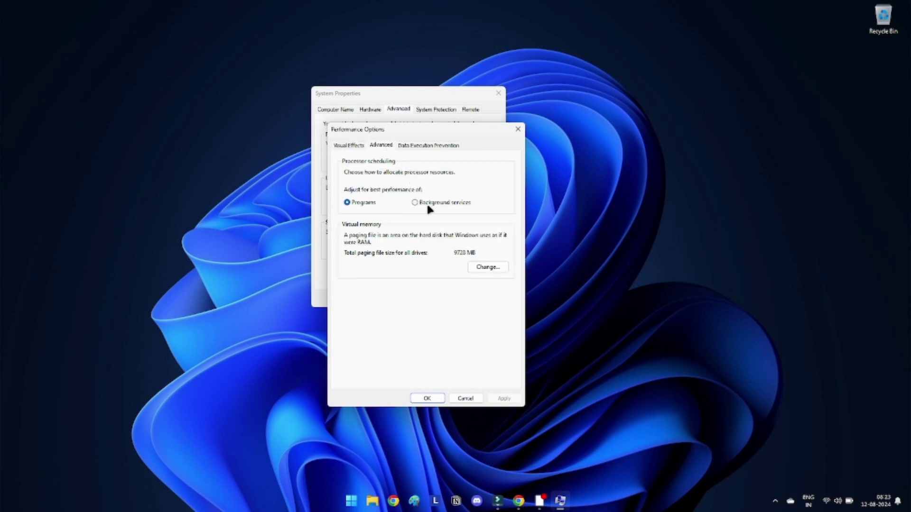
Step: In Virtual Memory, turn off automatic management and set a custom initial size of 2900 MB
click(488, 268)
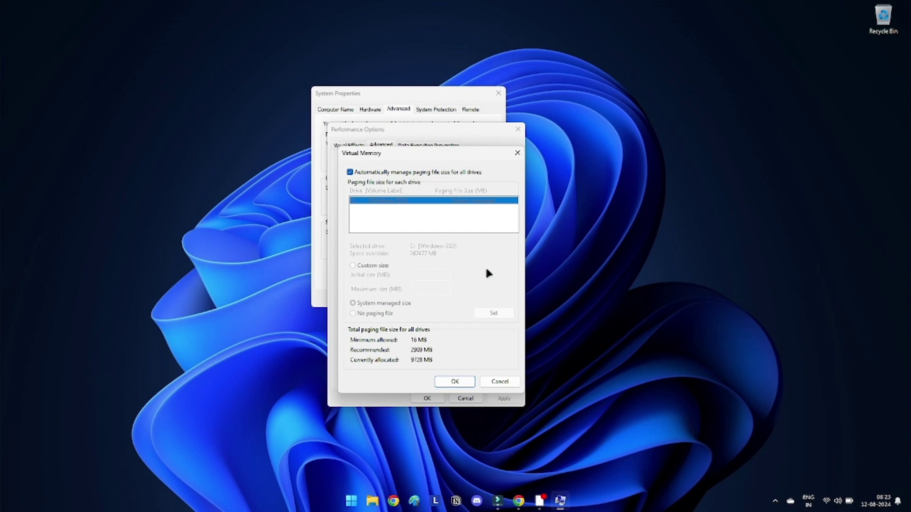
click(414, 174)
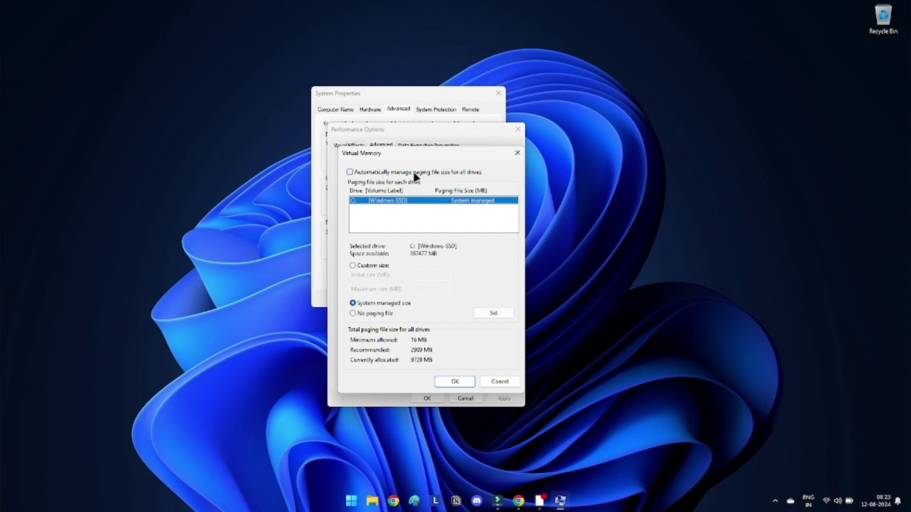
key(alt+c)
click(422, 275)
text(290)
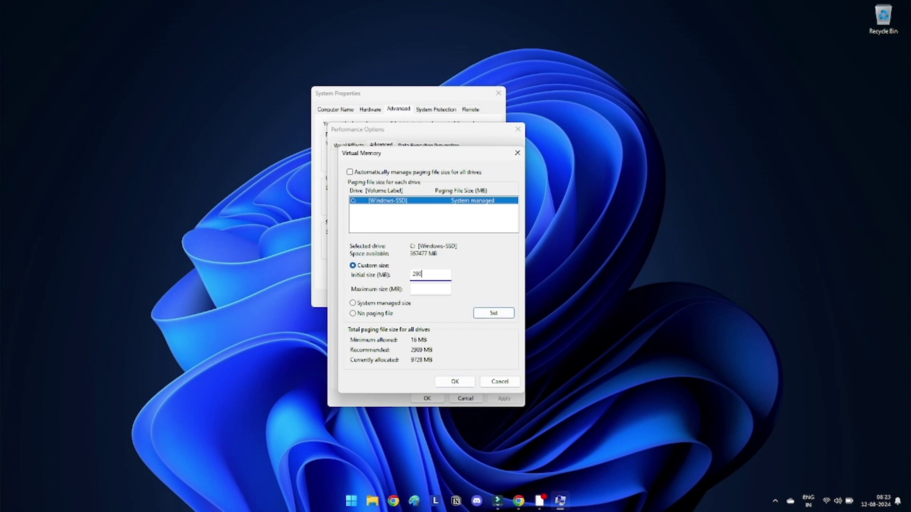
text(0)
key(alt+a)
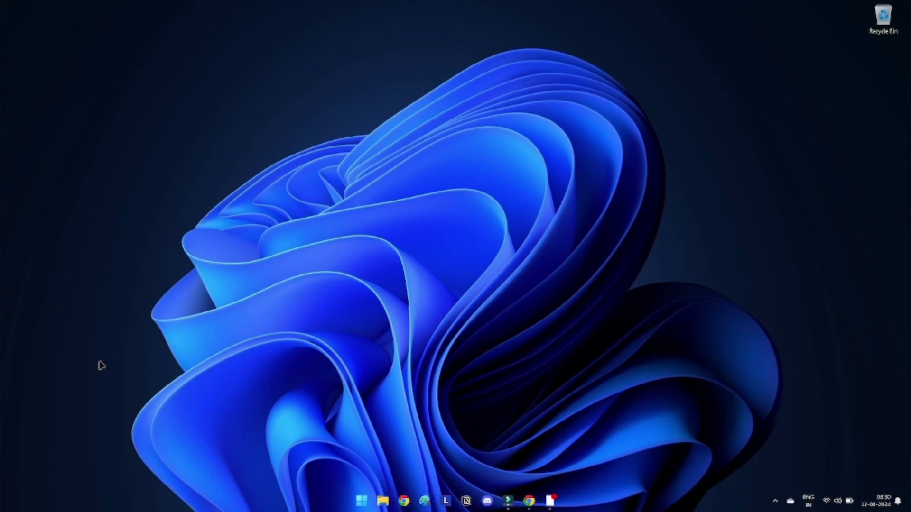
Step: Search for Windows Memory Diagnostic and launch it
key(super)
key(super)
text(Windows Memory Diagnostic)
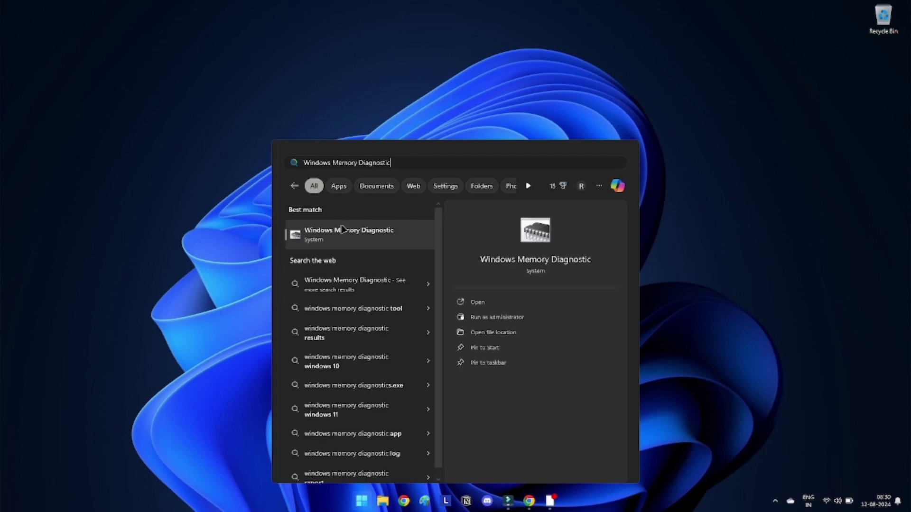
click(343, 229)
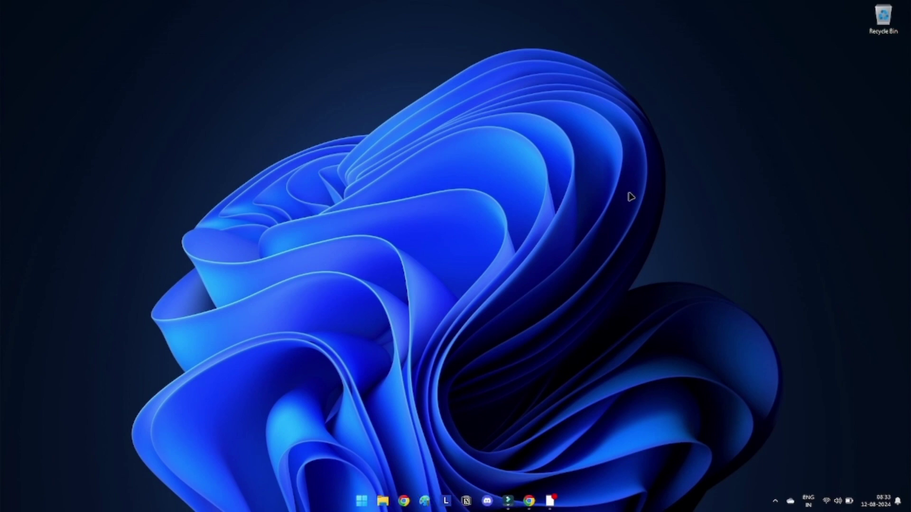
Step: Start a Quick scan from Windows Security's Virus & threat protection page
key(super)
text(windows security)
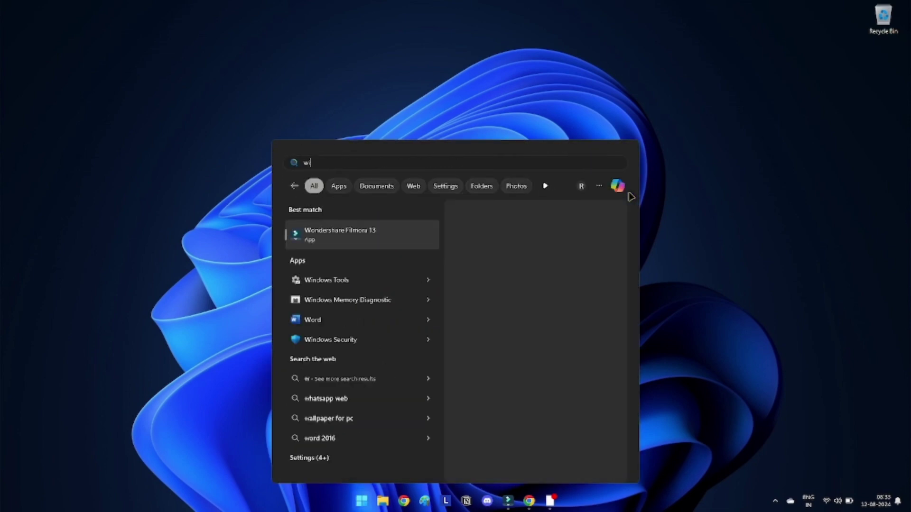
key(Return)
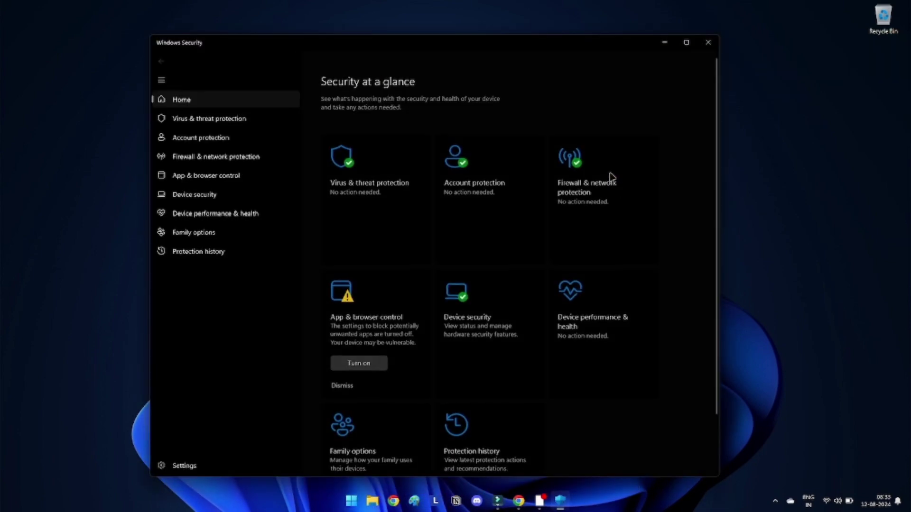
click(246, 125)
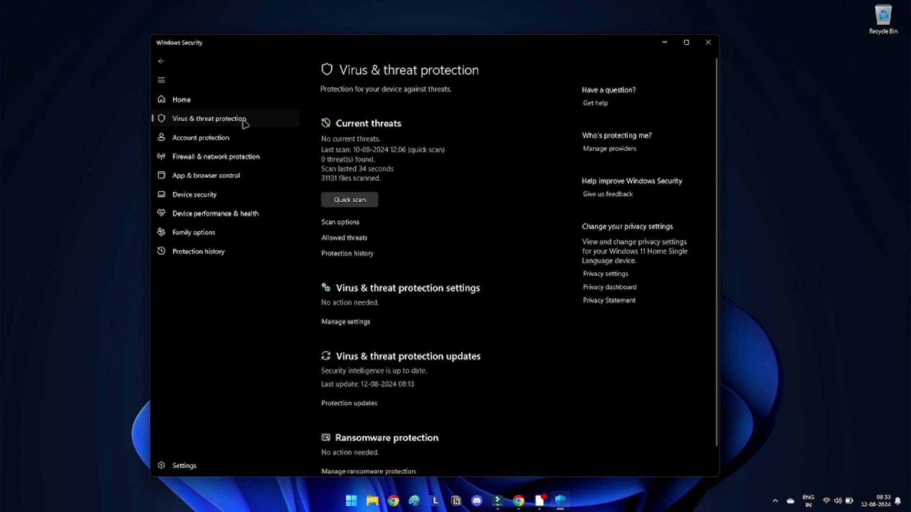
click(363, 199)
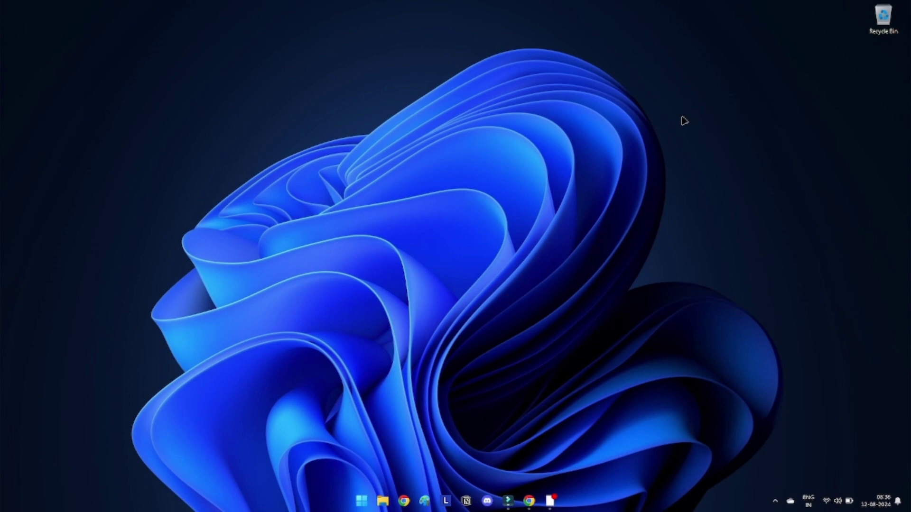
Step: Open System Properties via a 'create a' search, view the System Restore points, then cancel the wizard
key(super)
text(create a)
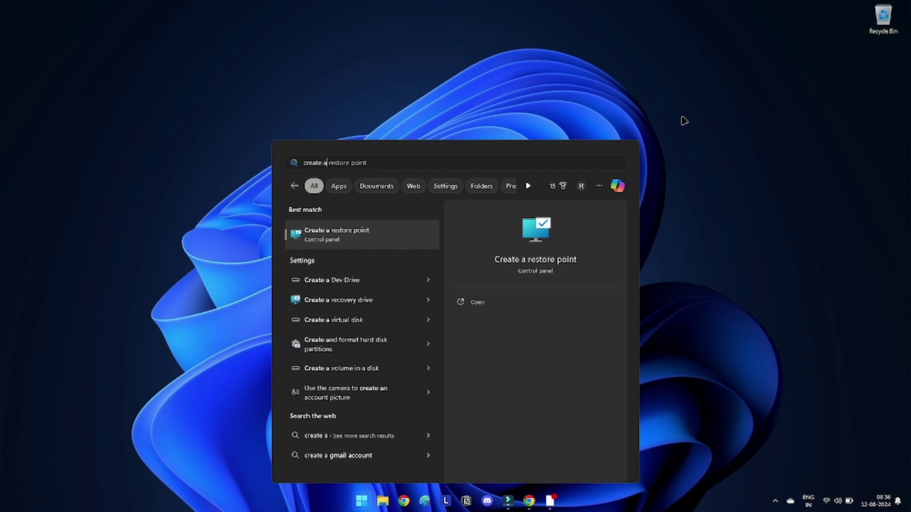
key(Return)
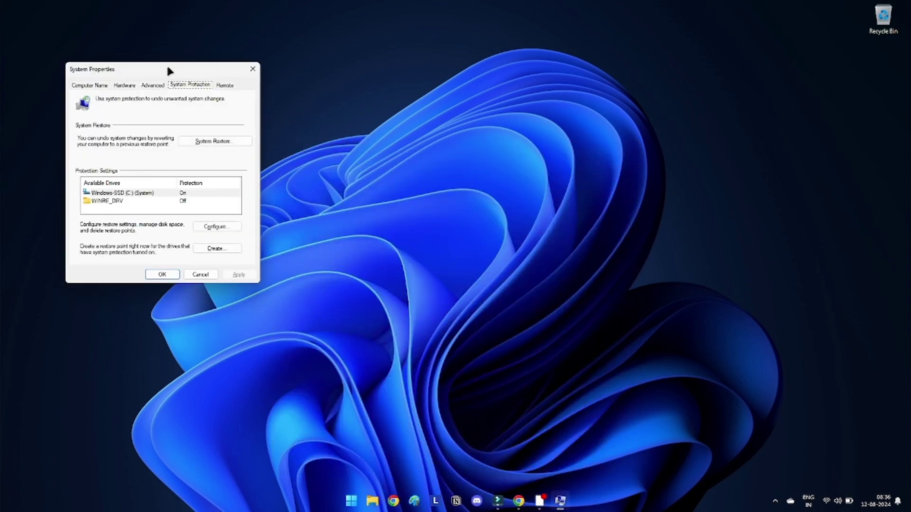
drag(167, 67, 502, 124)
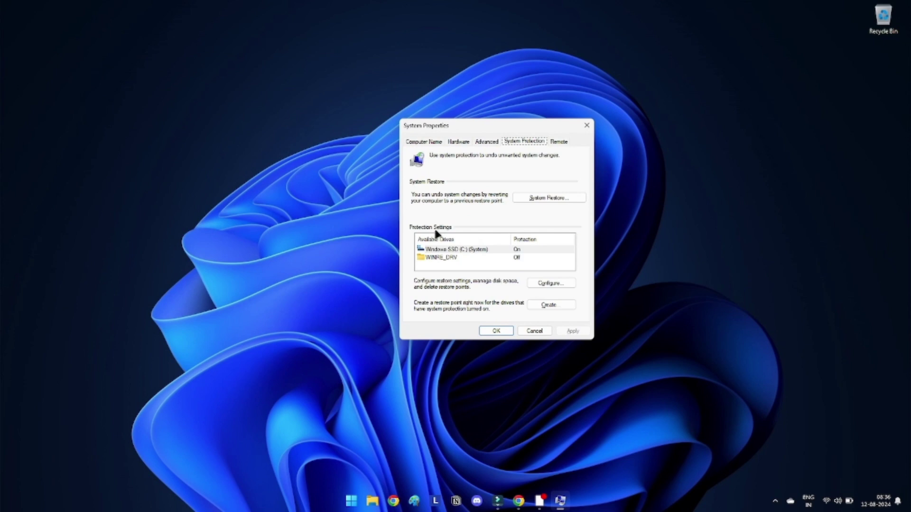
click(567, 197)
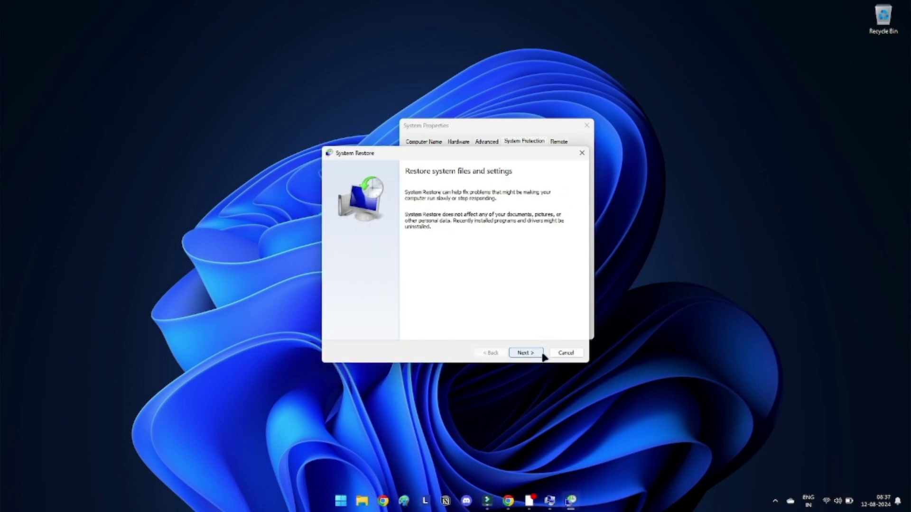
click(525, 353)
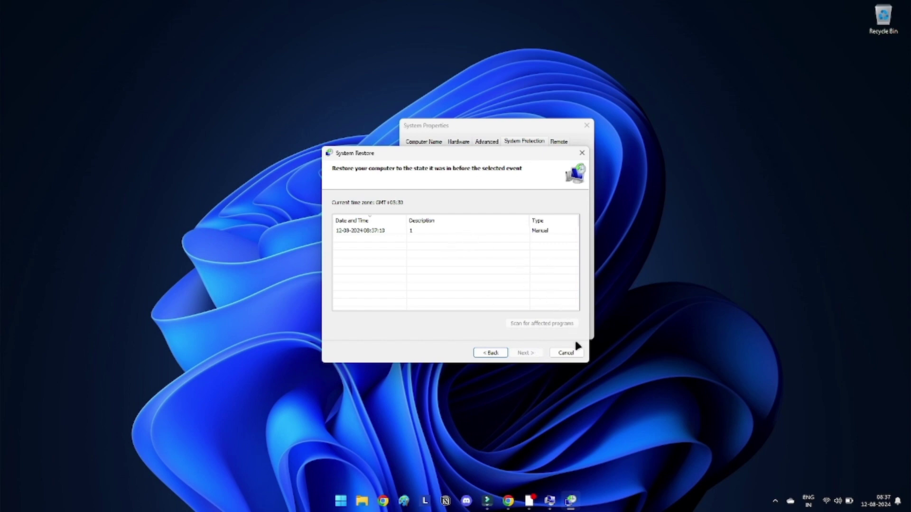
click(566, 352)
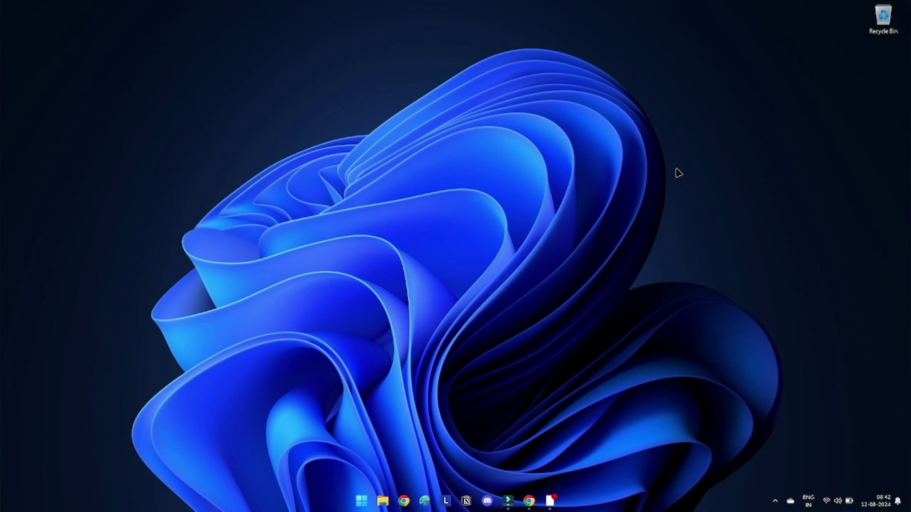
Step: Go to Settings > System > Recovery and start Reset this PC to reach the keep/remove files choice
key(super+i)
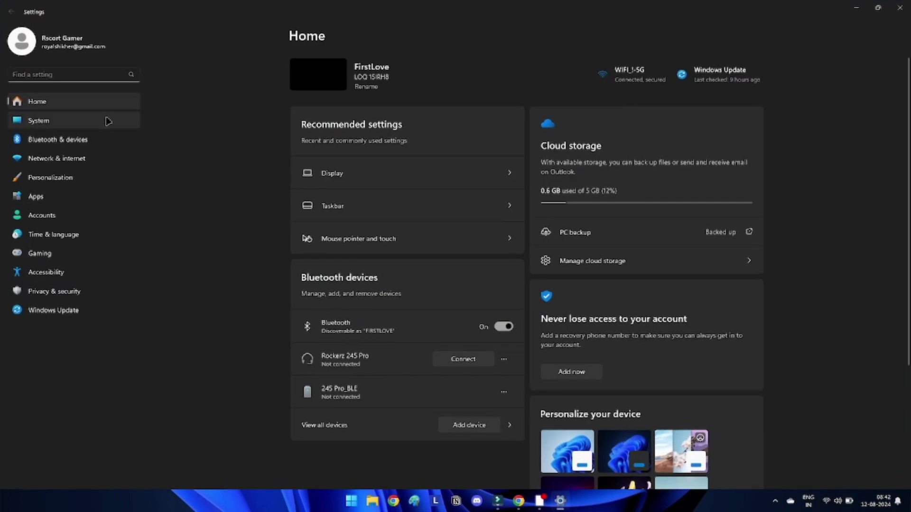
click(106, 120)
scroll(429, 285, down, 10)
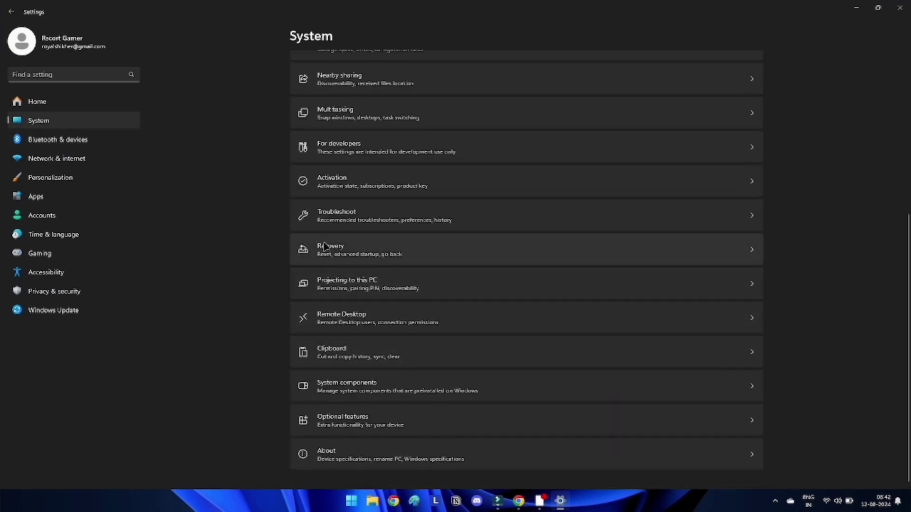
click(328, 247)
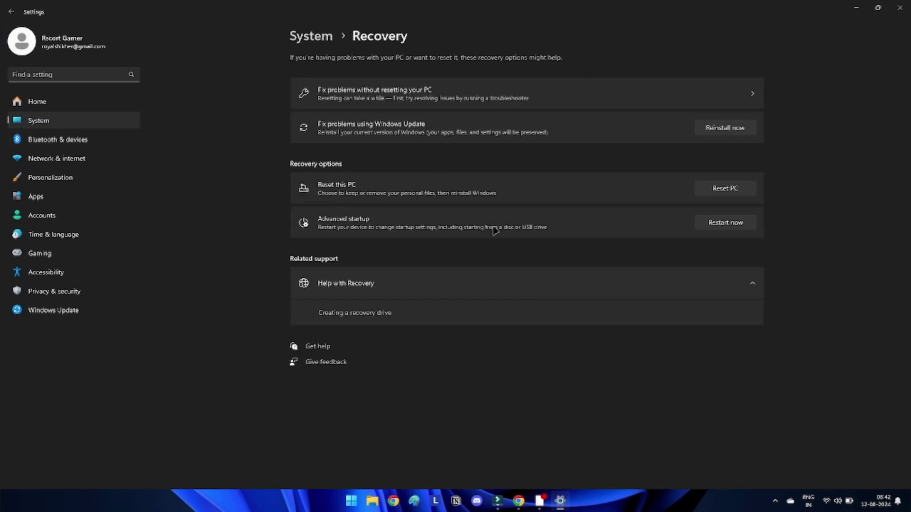
click(714, 190)
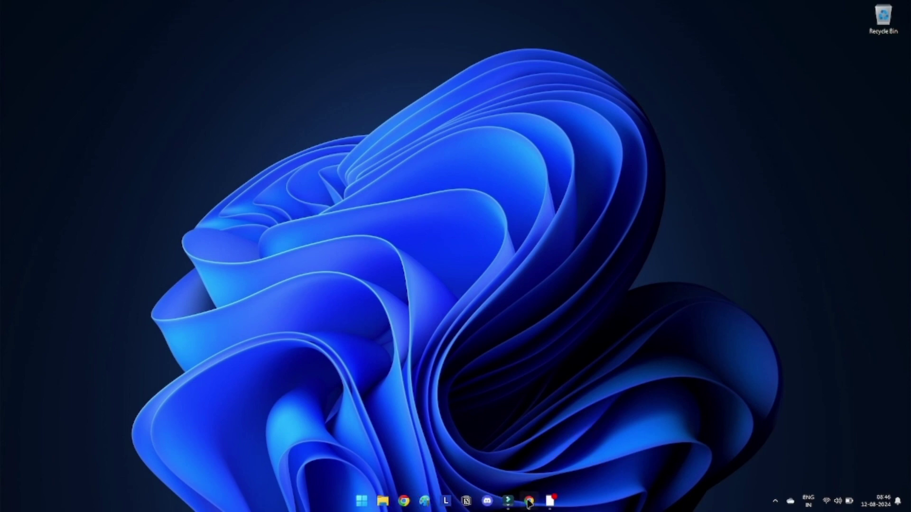
Step: Download the .NET Framework Repair Tool from Microsoft's support page
click(529, 502)
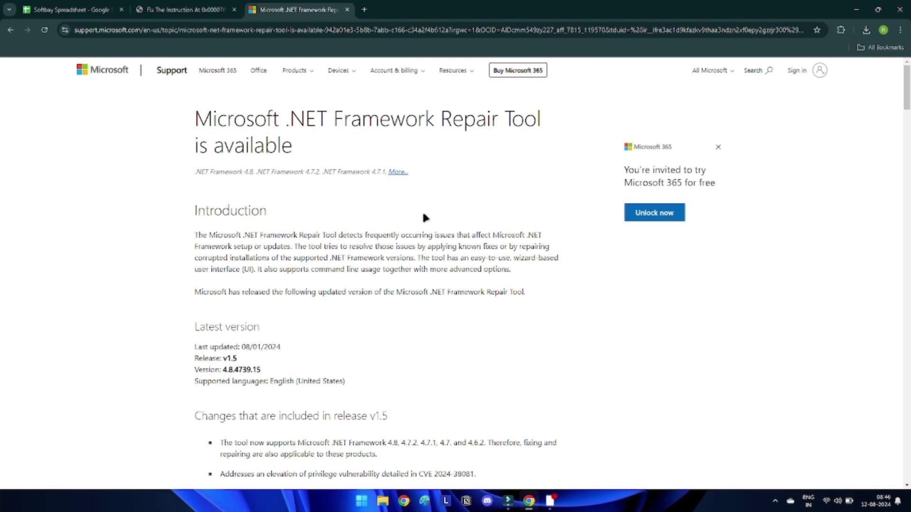
scroll(423, 217, down, 2)
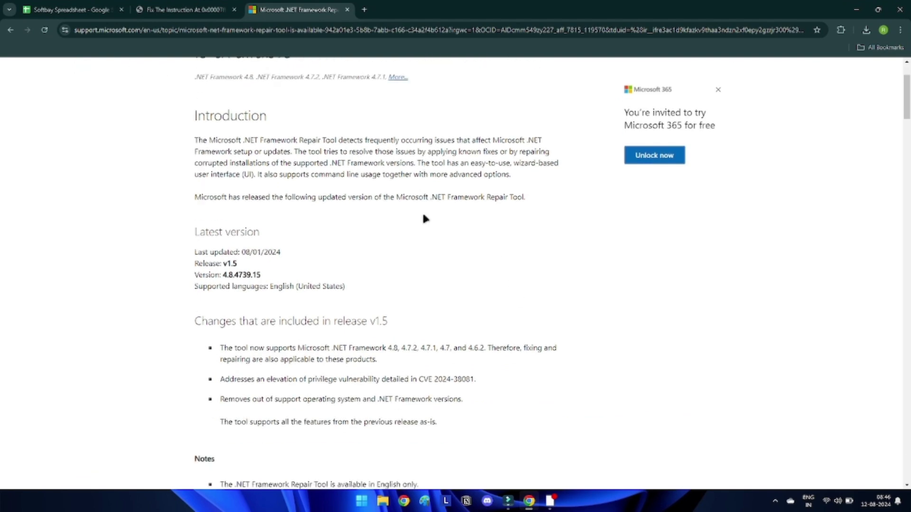
scroll(424, 218, down, 7)
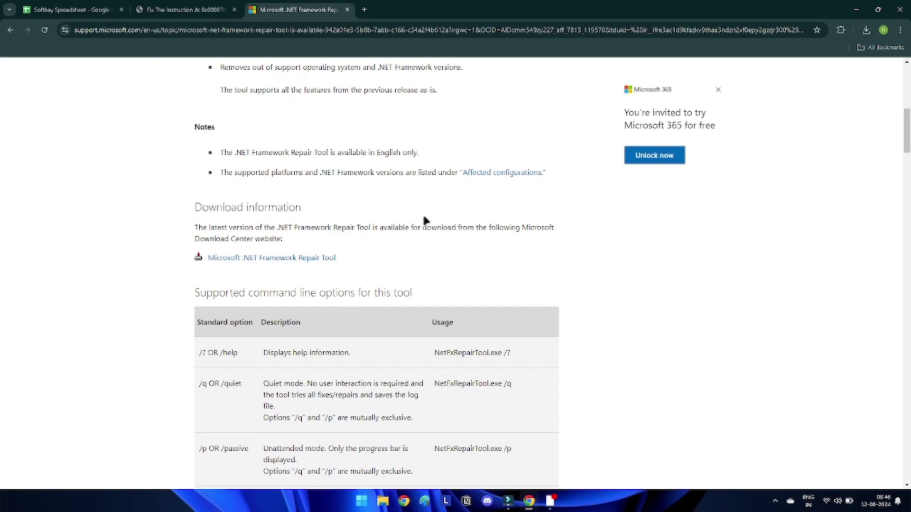
scroll(426, 221, down, 2)
scroll(426, 221, down, 12)
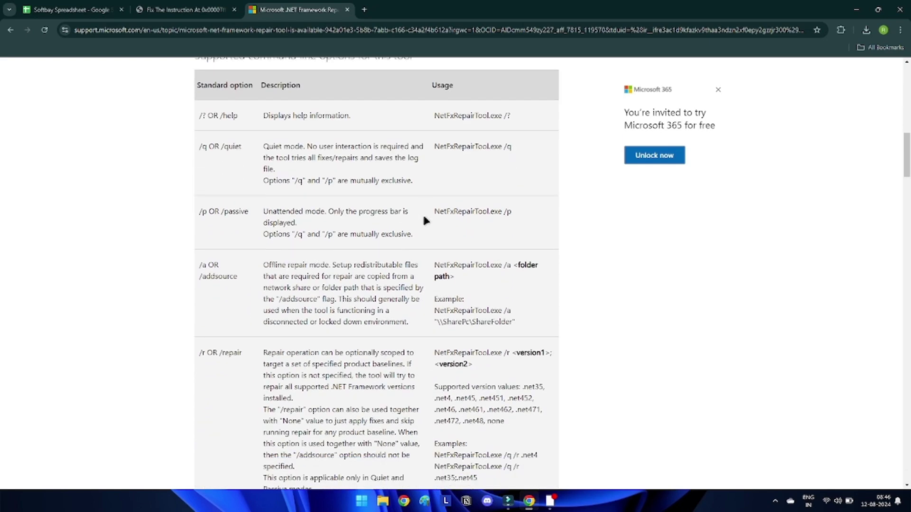
scroll(424, 220, down, 12)
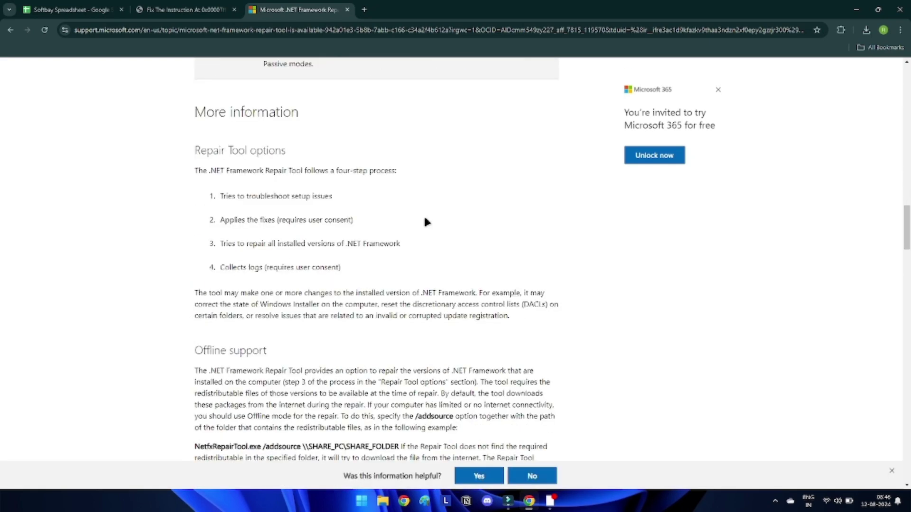
scroll(425, 221, up, 20)
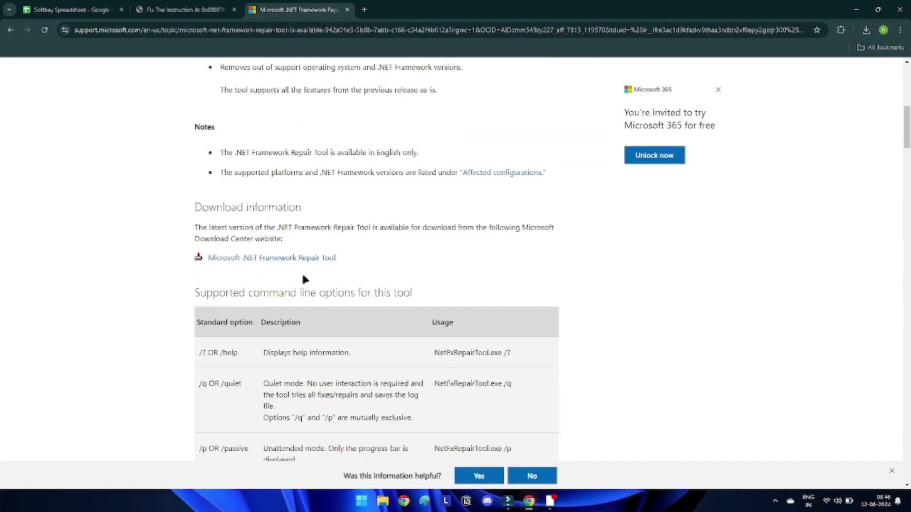
click(281, 258)
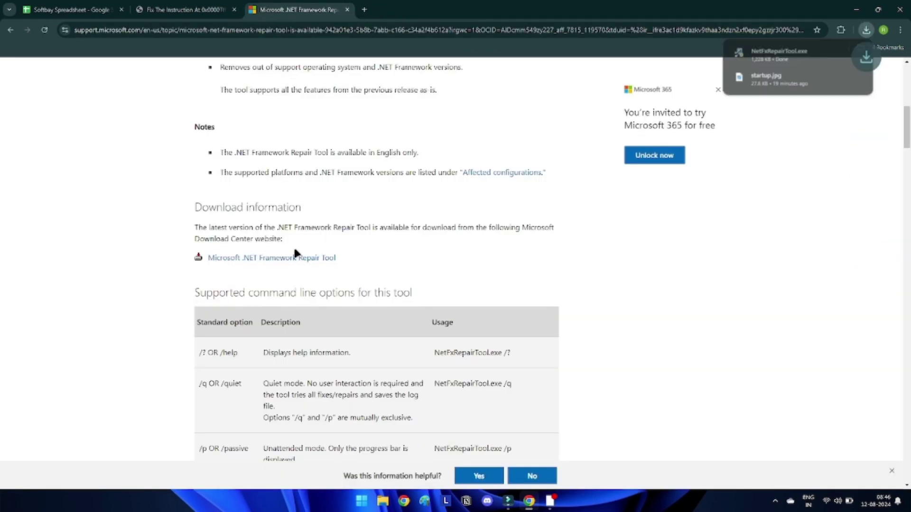
Step: Run NetFxRepairTool.exe, accept its terms, apply the recommended repairs, and finish after log collection
click(807, 56)
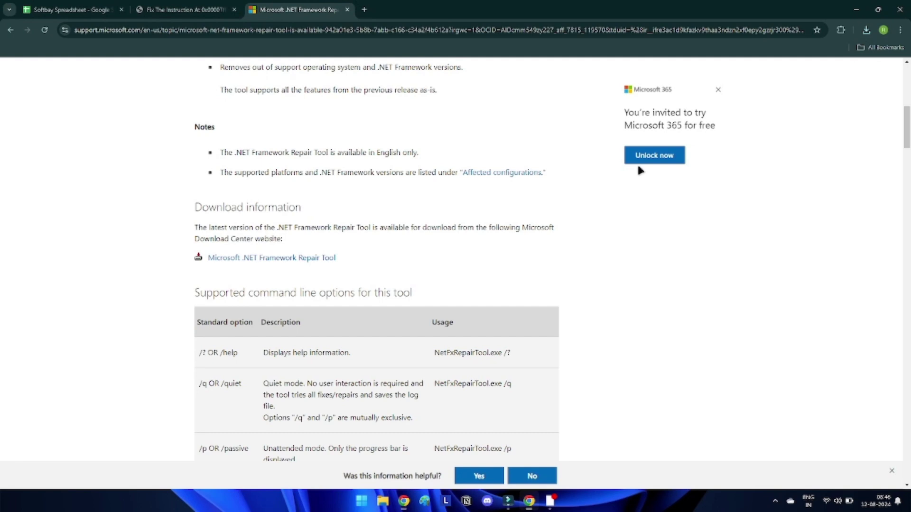
click(420, 330)
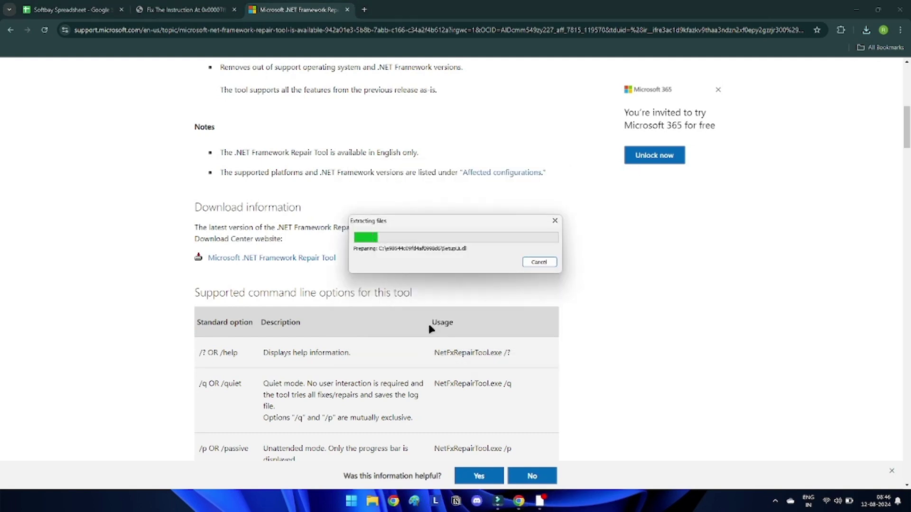
click(449, 320)
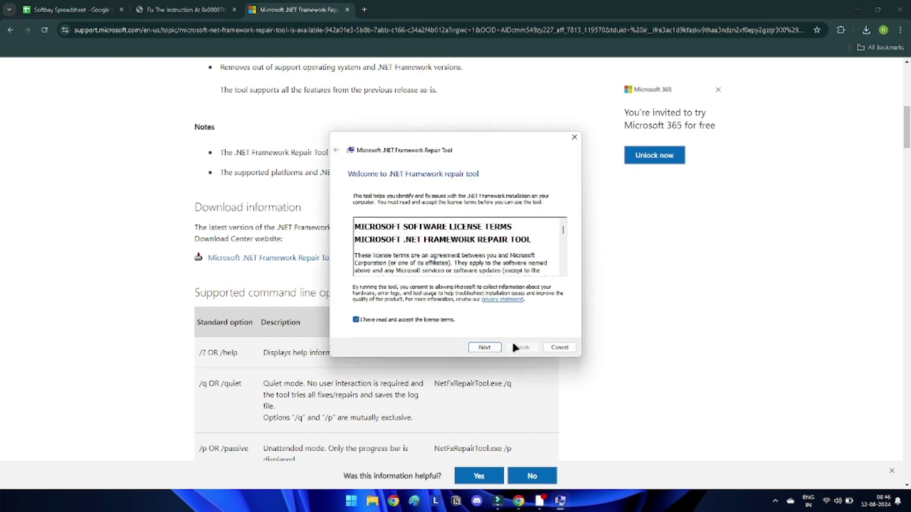
click(481, 347)
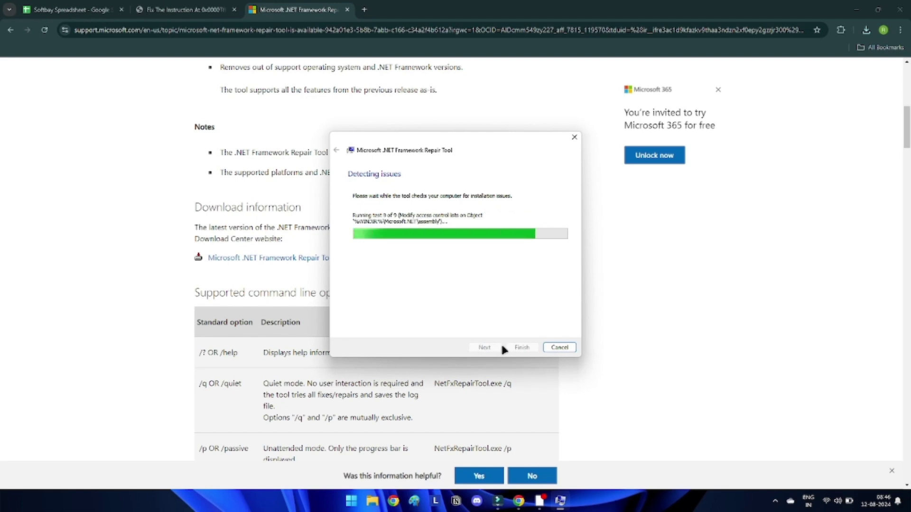
click(483, 347)
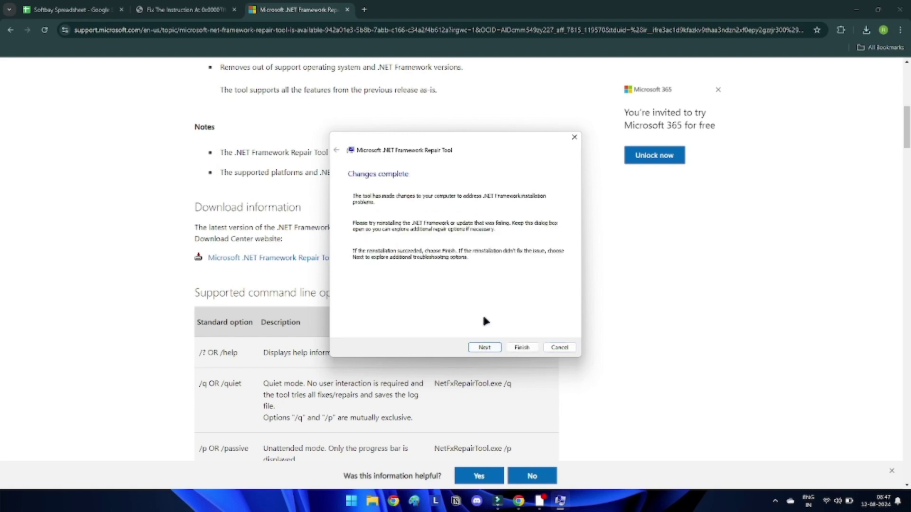
click(486, 345)
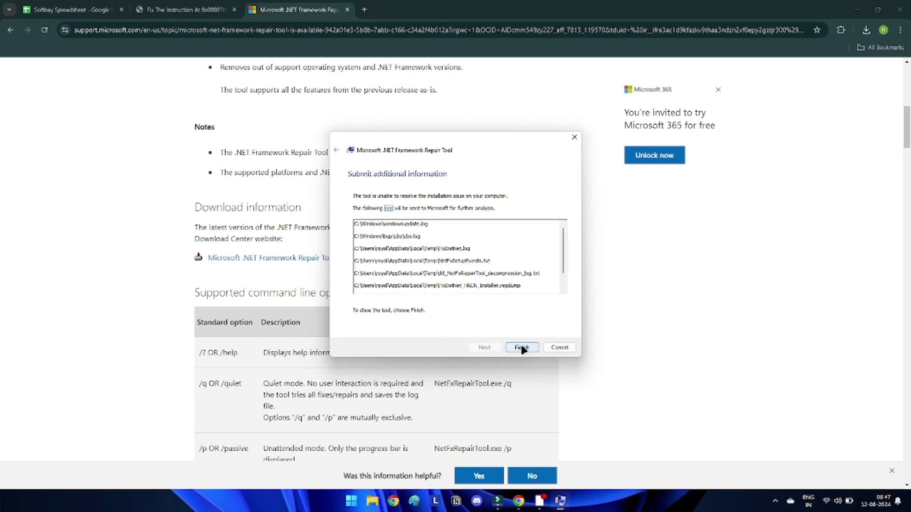
click(521, 348)
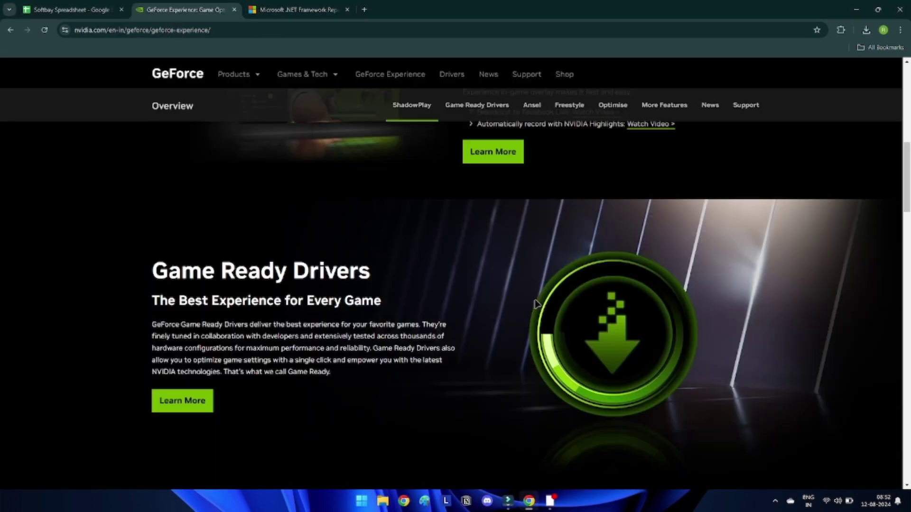
Step: Click Download Now at the top of NVIDIA's GeForce Experience page
scroll(535, 301, down, 2)
scroll(536, 301, up, 8)
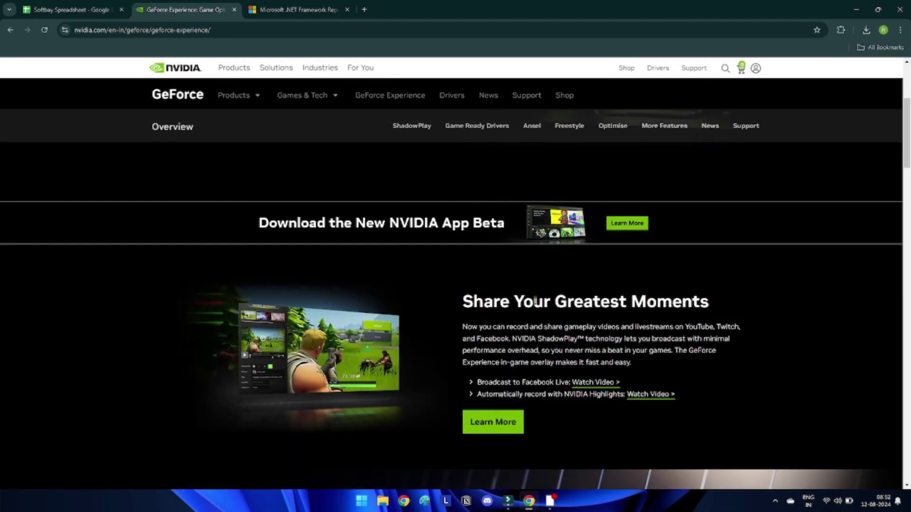
scroll(535, 300, up, 3)
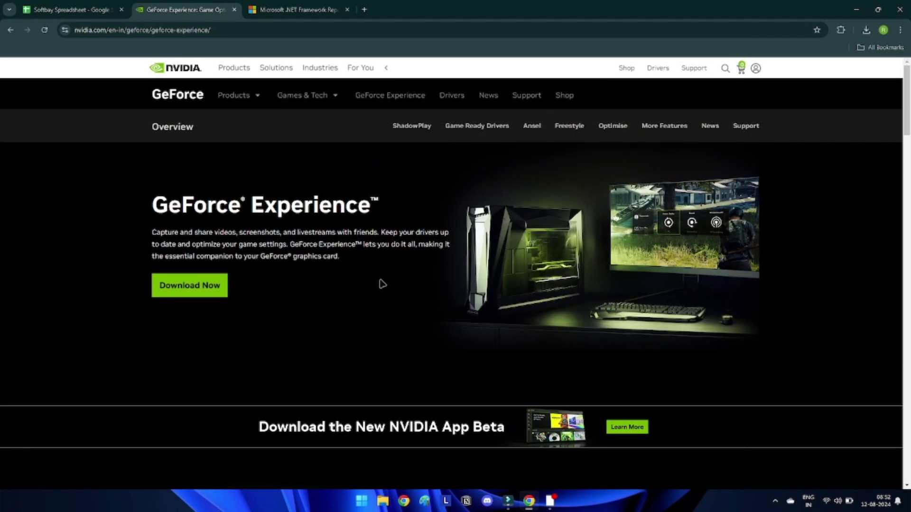
click(173, 286)
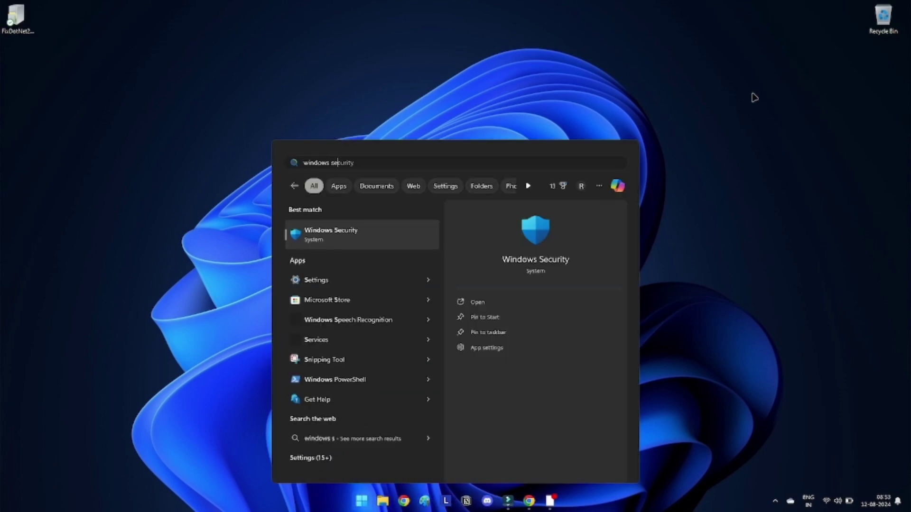
Step: Open Windows Settings from search, view installed updates in Windows Update, then check for updates
key(BackSpace)
text(t)
key(Return)
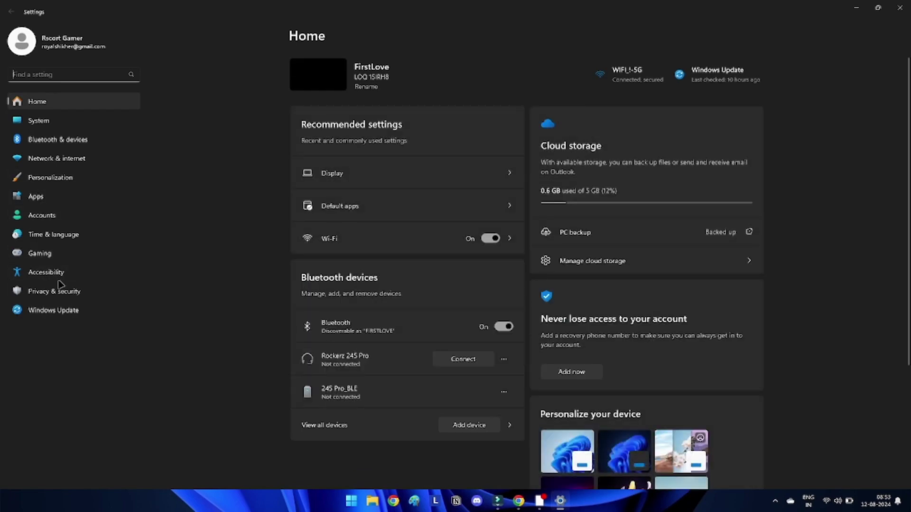
click(73, 312)
click(433, 413)
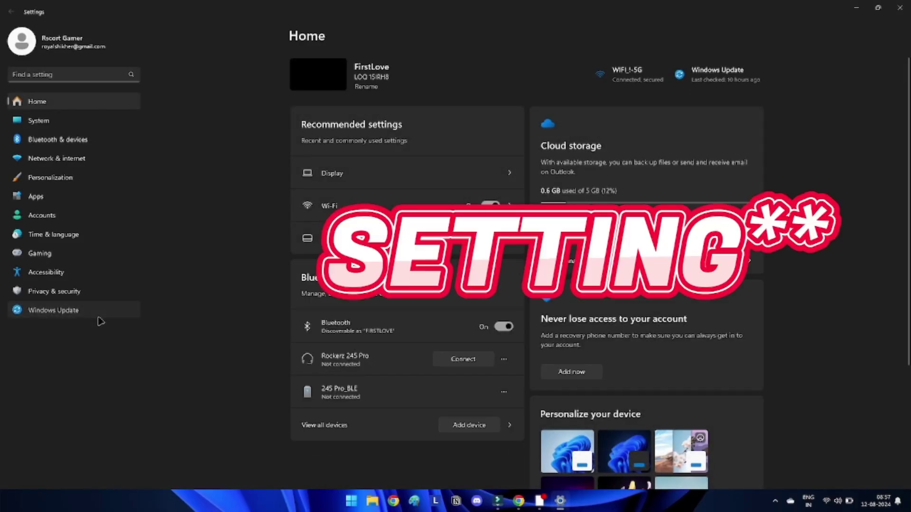
click(99, 313)
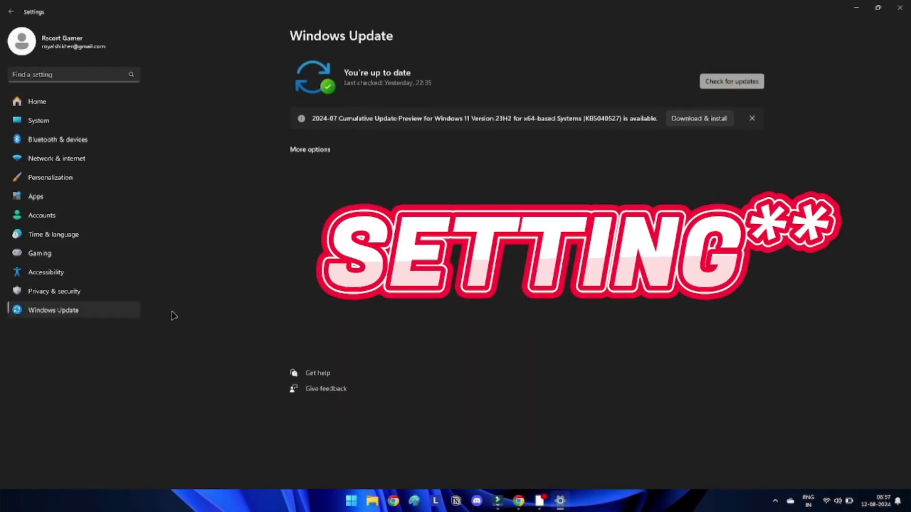
click(726, 86)
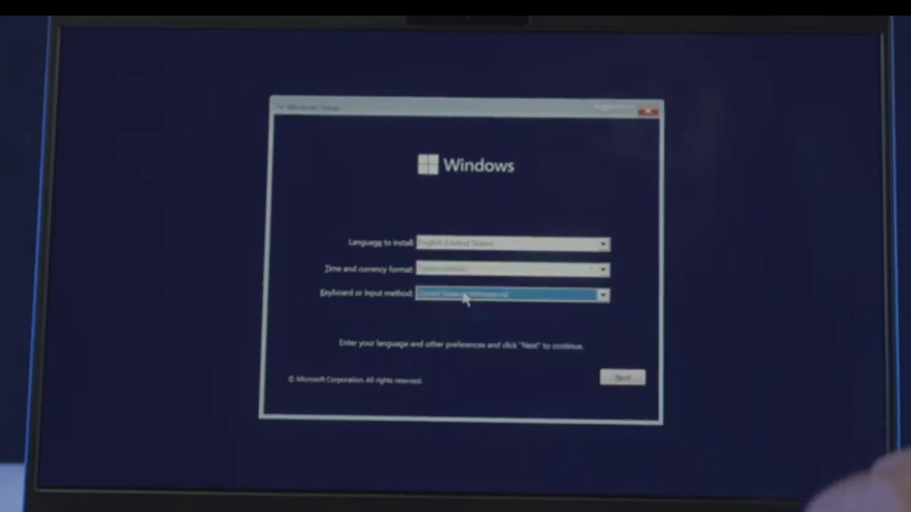
Step: Accept the language settings in Windows Setup and choose Install now to reach the license terms
click(614, 377)
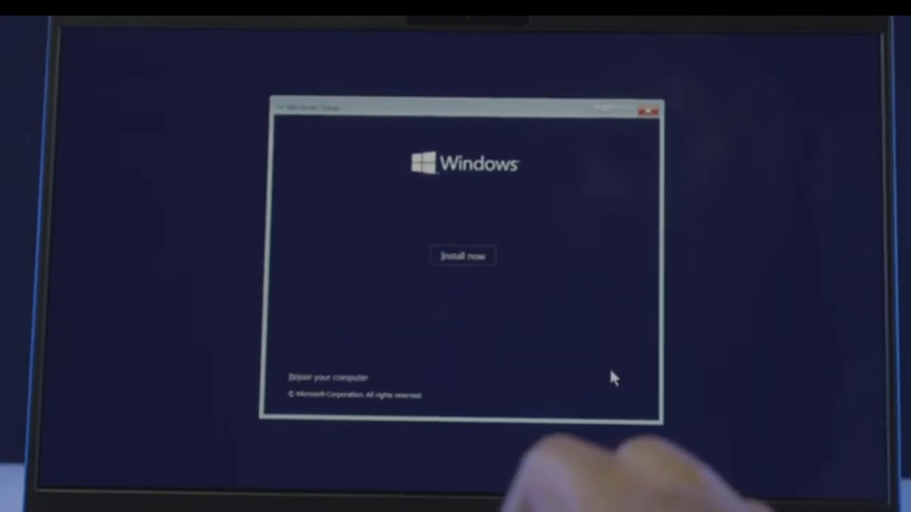
click(479, 264)
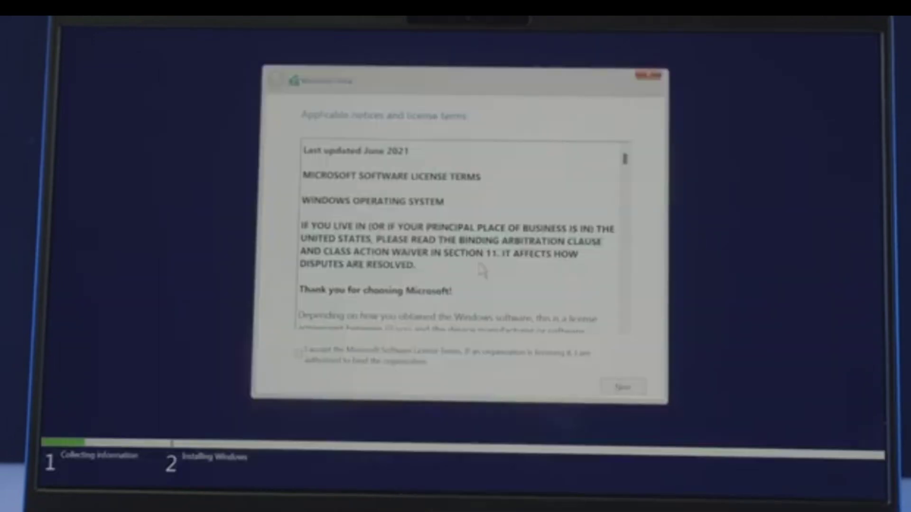
scroll(482, 271, down, 10)
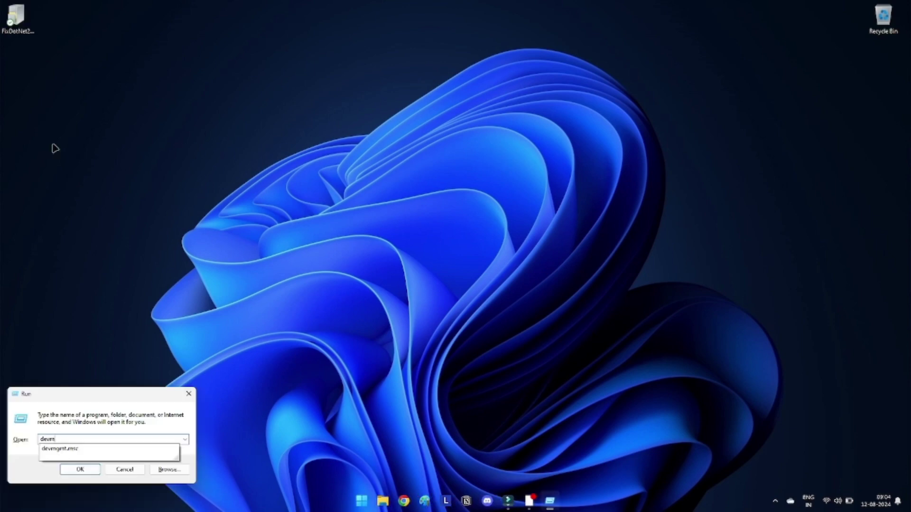
Step: Launch Device Manager with devmgmt.msc and select Intel(R) UHD Graphics under Display adapters
text(gmt.msc)
key(Return)
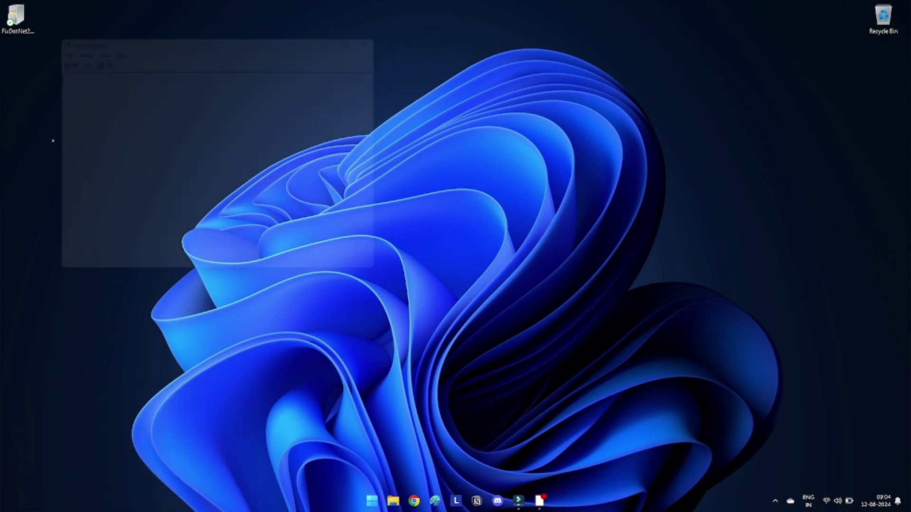
drag(136, 27, 467, 73)
click(382, 179)
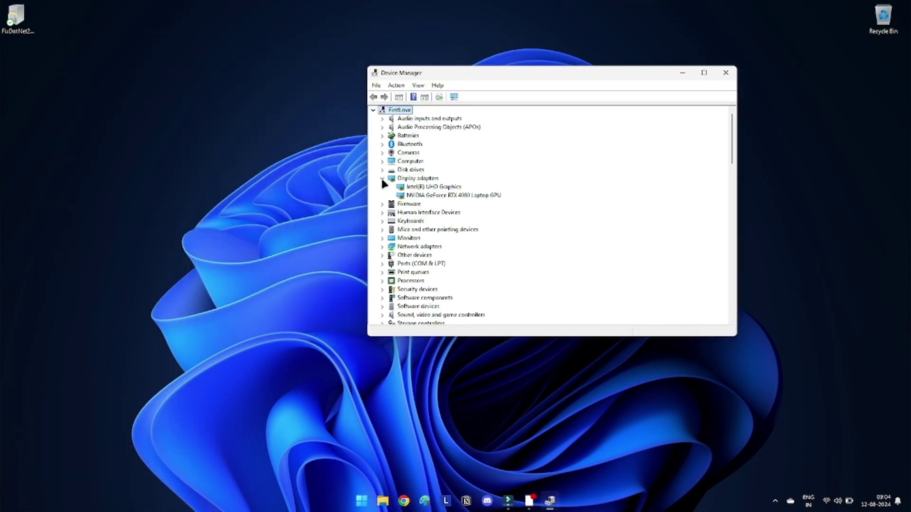
click(437, 190)
Step: Uninstall Intel(R) UHD Graphics along with its driver, then scan for hardware changes
right_click(437, 189)
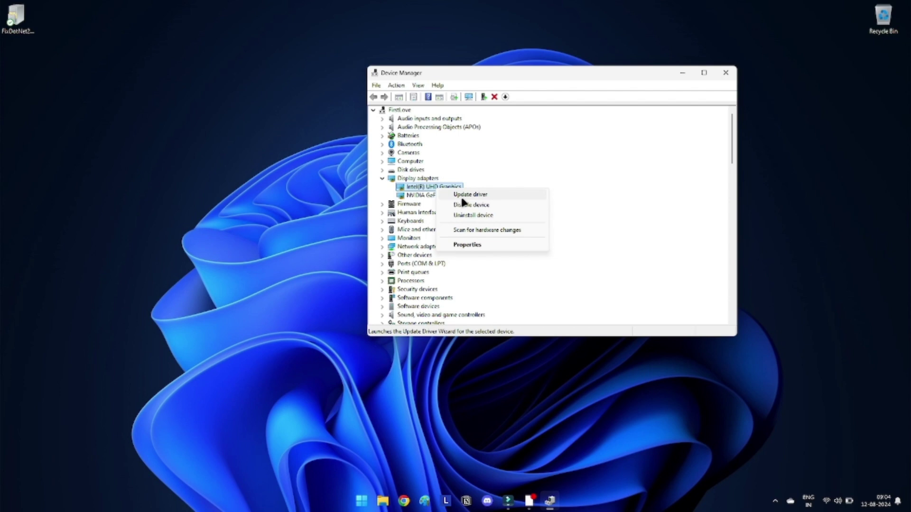
click(478, 215)
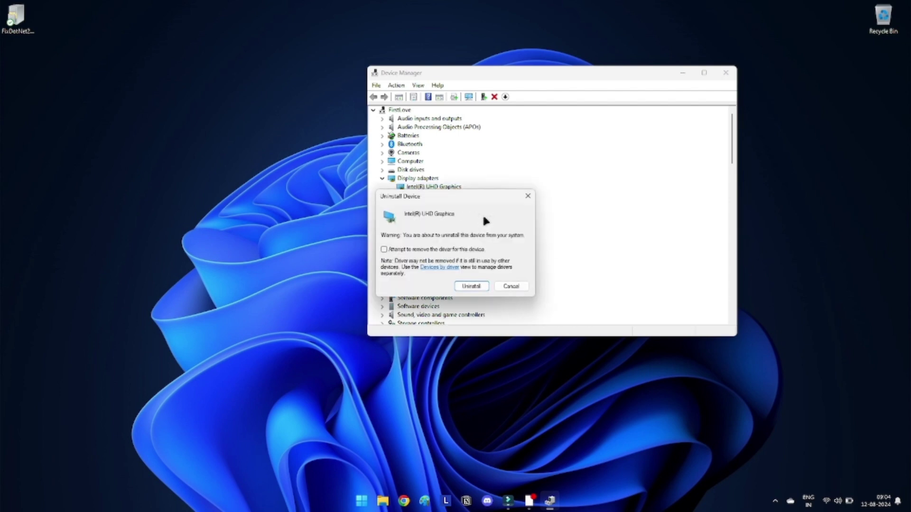
click(475, 250)
click(471, 287)
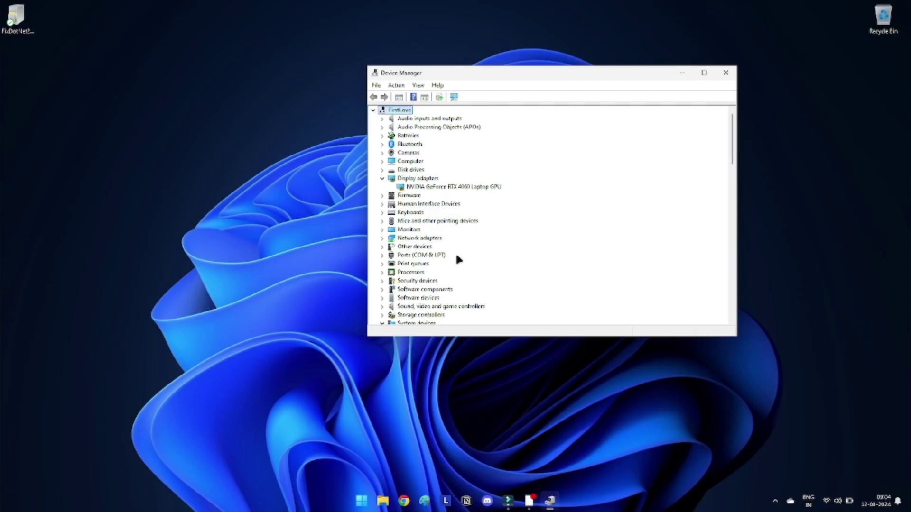
click(397, 86)
click(438, 148)
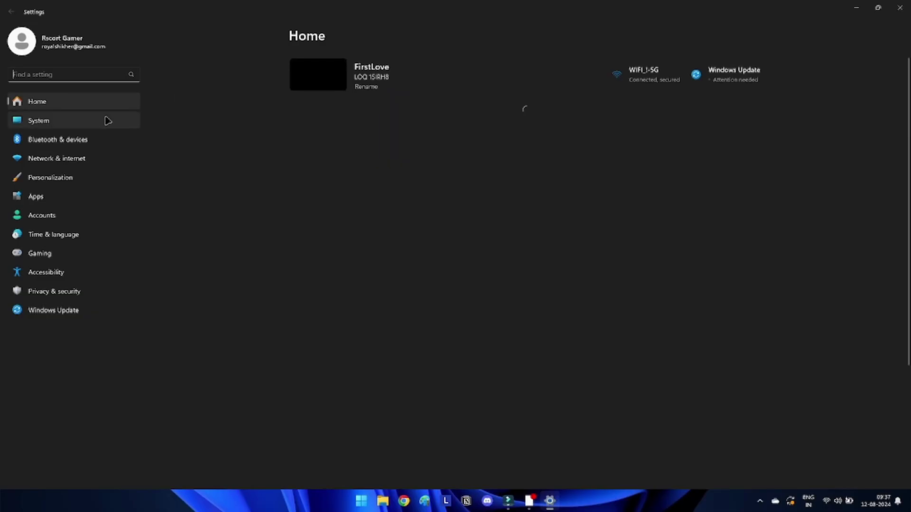
Step: Navigate to Settings > System > Recovery to reach the Advanced startup Restart now option
click(106, 120)
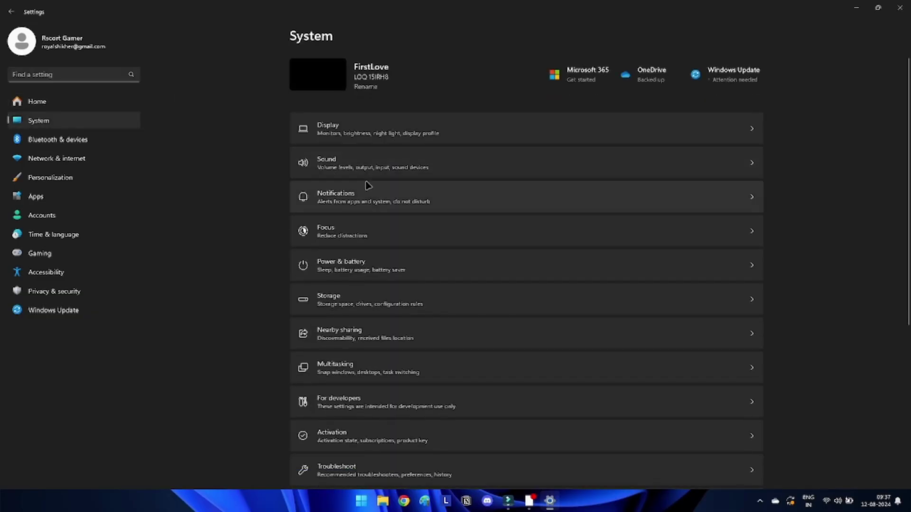
scroll(375, 189, down, 4)
scroll(389, 207, down, 2)
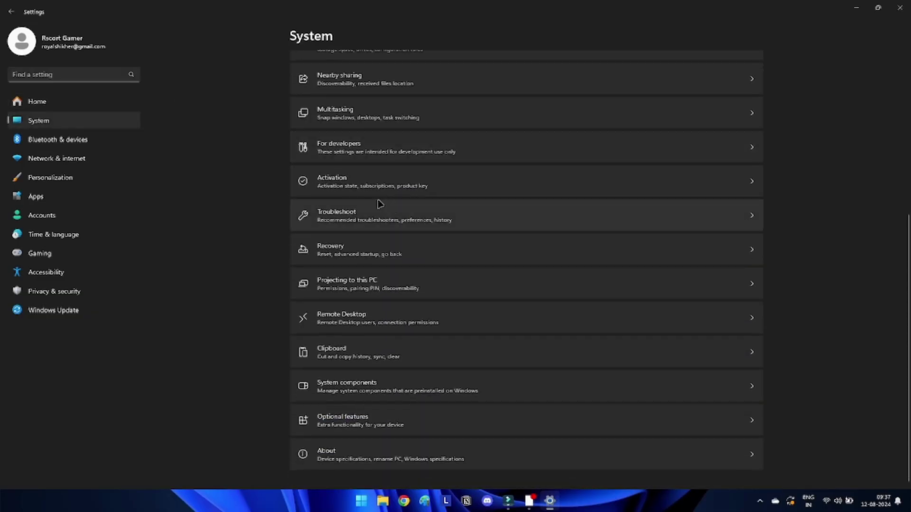
click(379, 243)
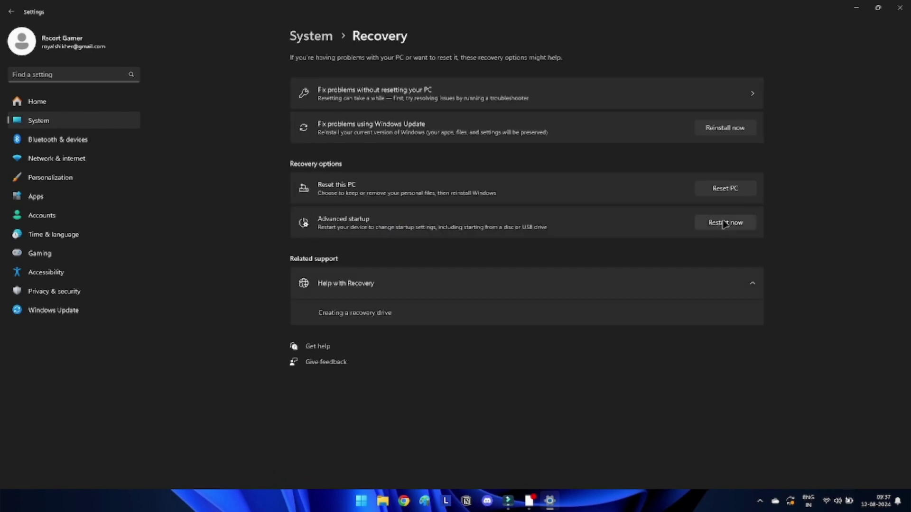